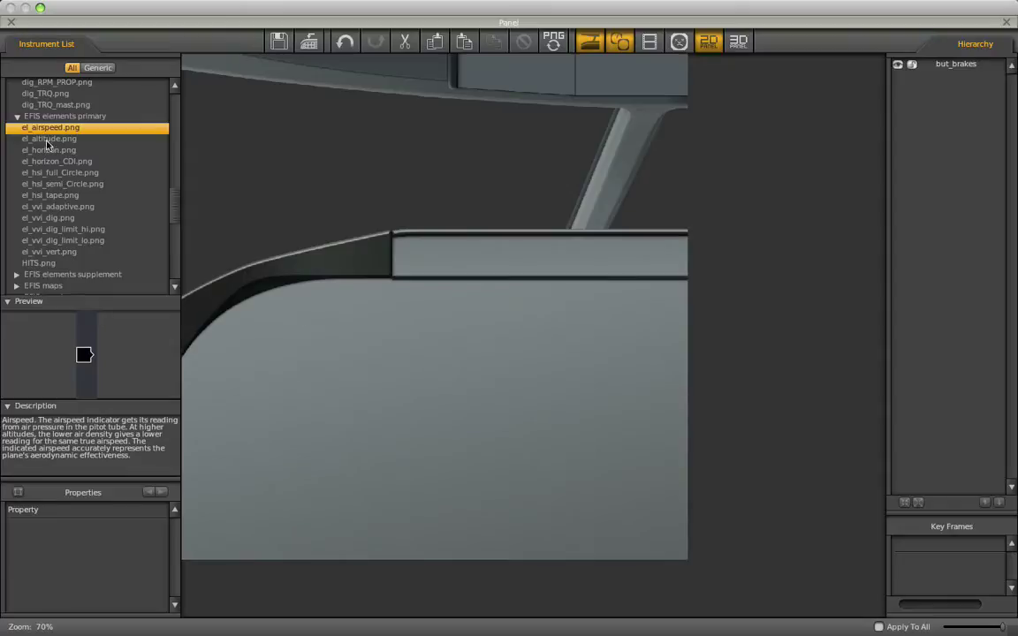
Preview the altitude, horizon and horizon CDI elements in the EFIS elements primary group.
scroll(123, 266, "down", 4)
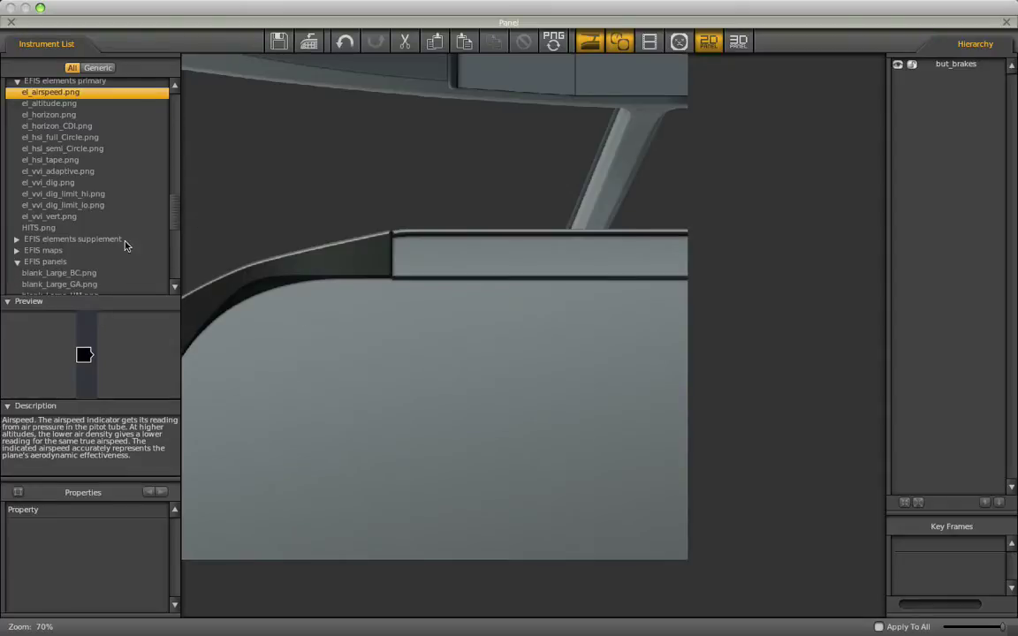
scroll(75, 195, "up", 3)
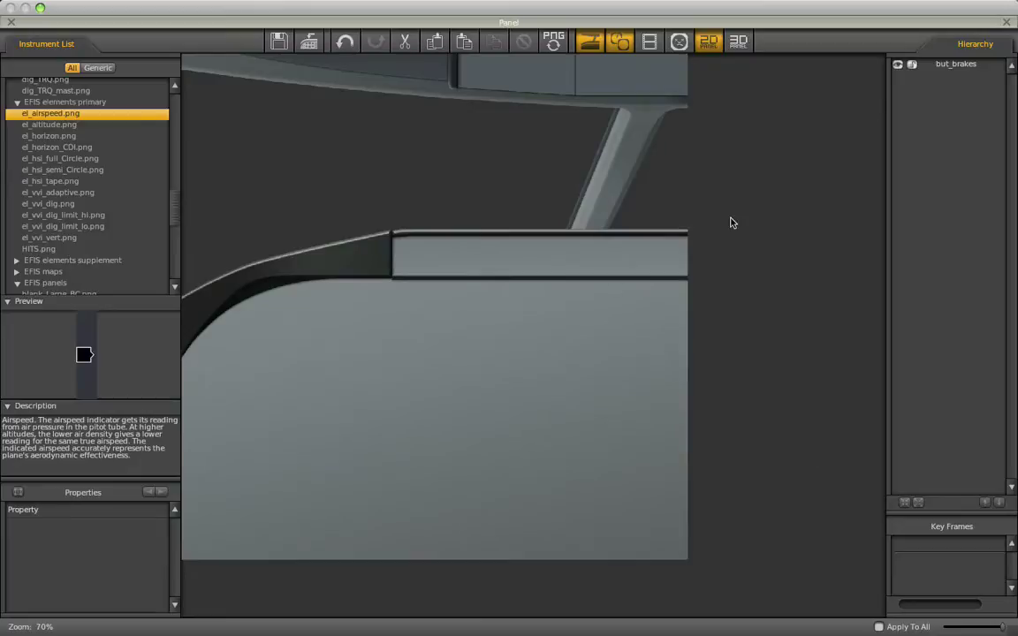
left_click(51, 125)
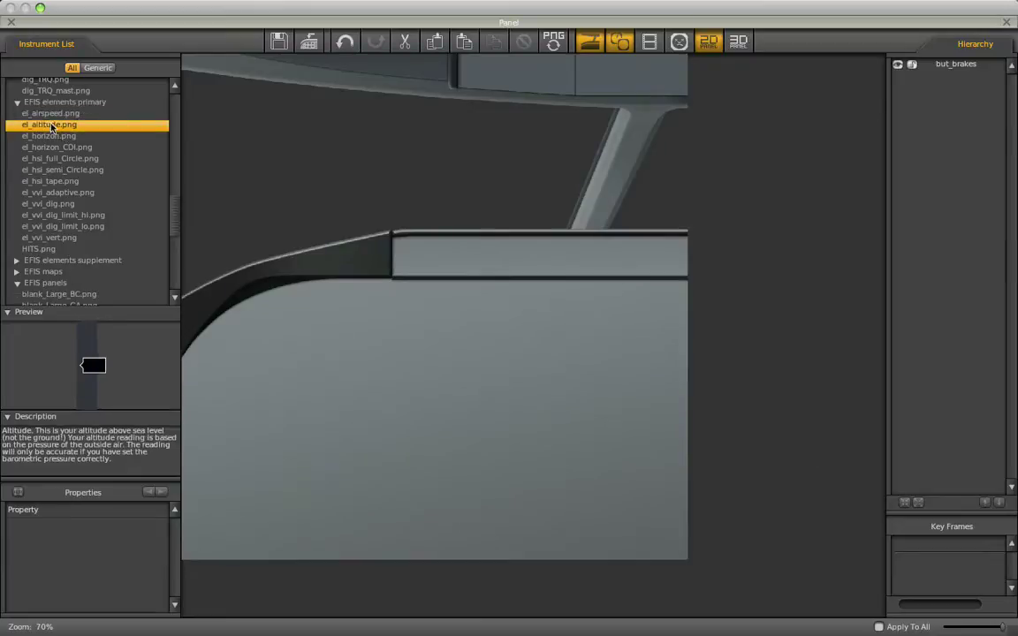
left_click(56, 136)
left_click(62, 148)
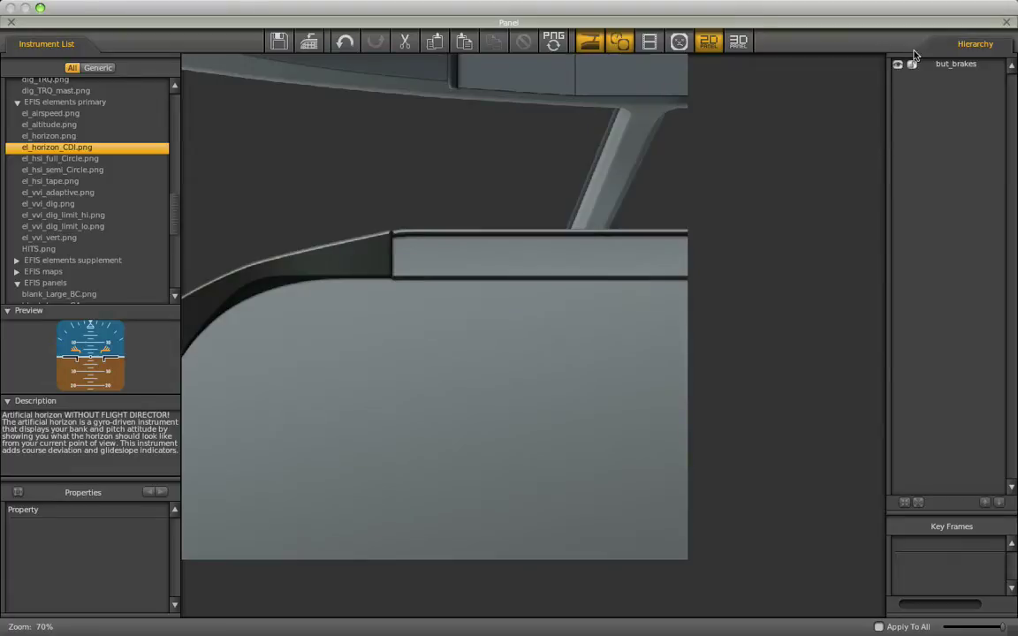
Delete the but_brakes instrument from the panel.
left_click(930, 69)
key("Delete")
scroll(77, 231, "down", 1)
Switch to Safari to examine the flight display layout in the cockpit photo, and return to Plane Maker's panel editor.
key("super+Tab")
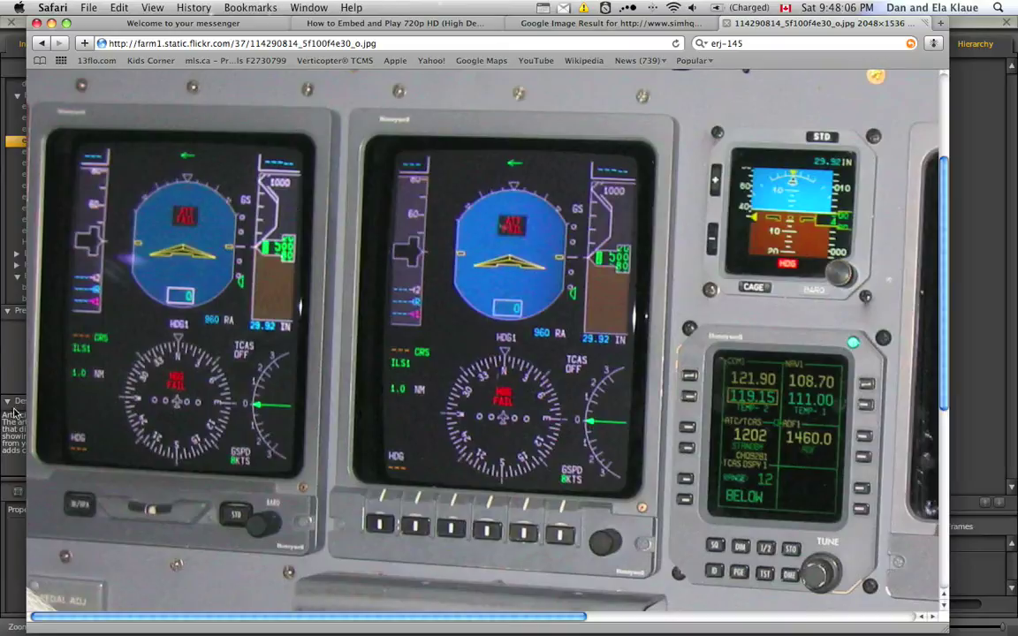
key("super+Tab")
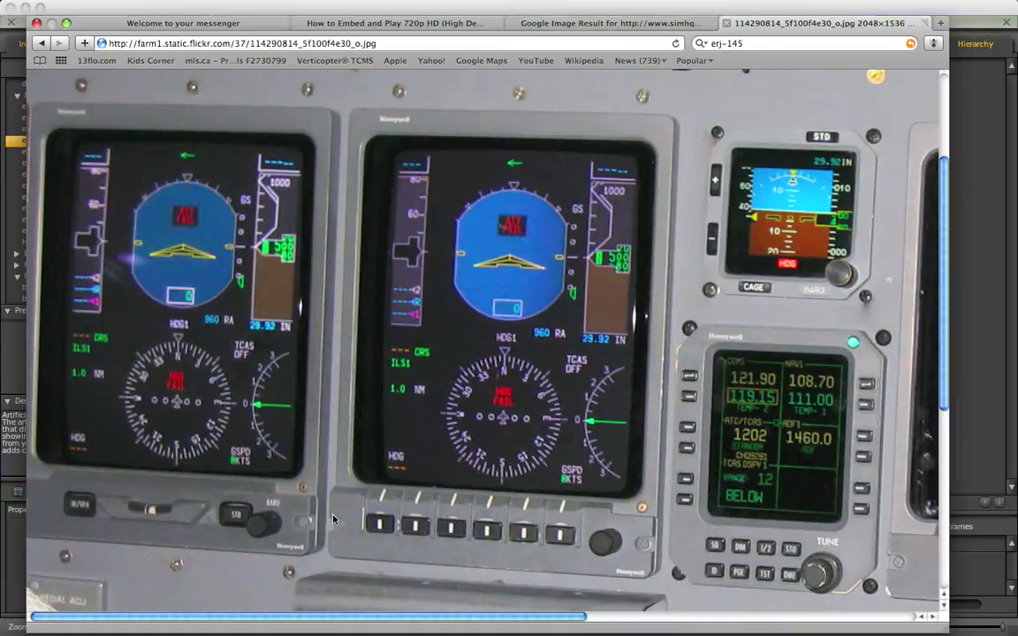
left_click(40, 241)
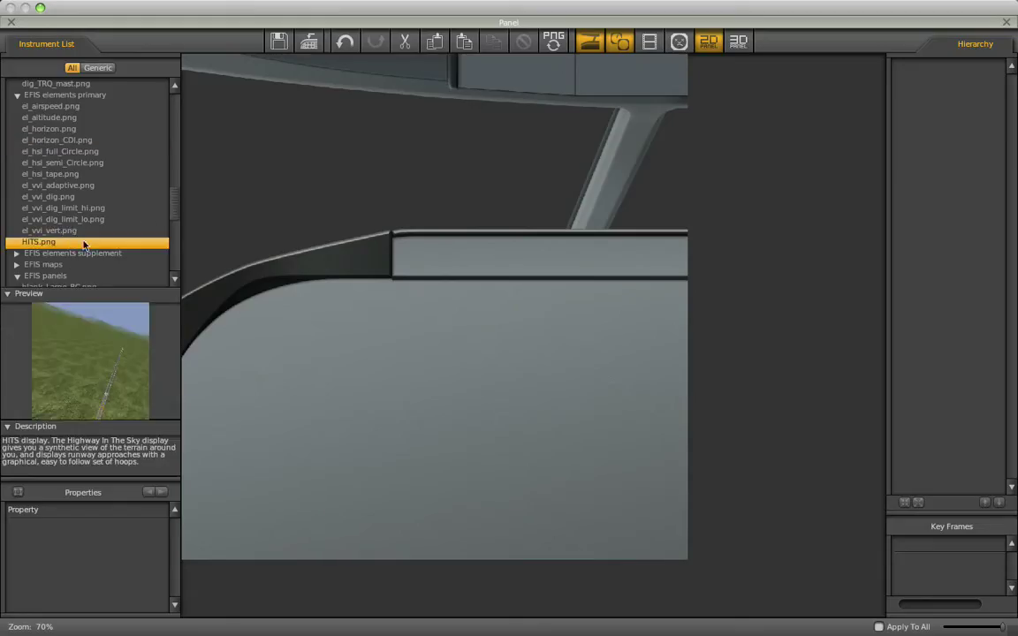
Place the blank_Large_GA.png EFIS panel on the pilot's side of the instrument panel at about X 321, Y 58.
scroll(93, 250, "down", 3)
left_click(53, 233)
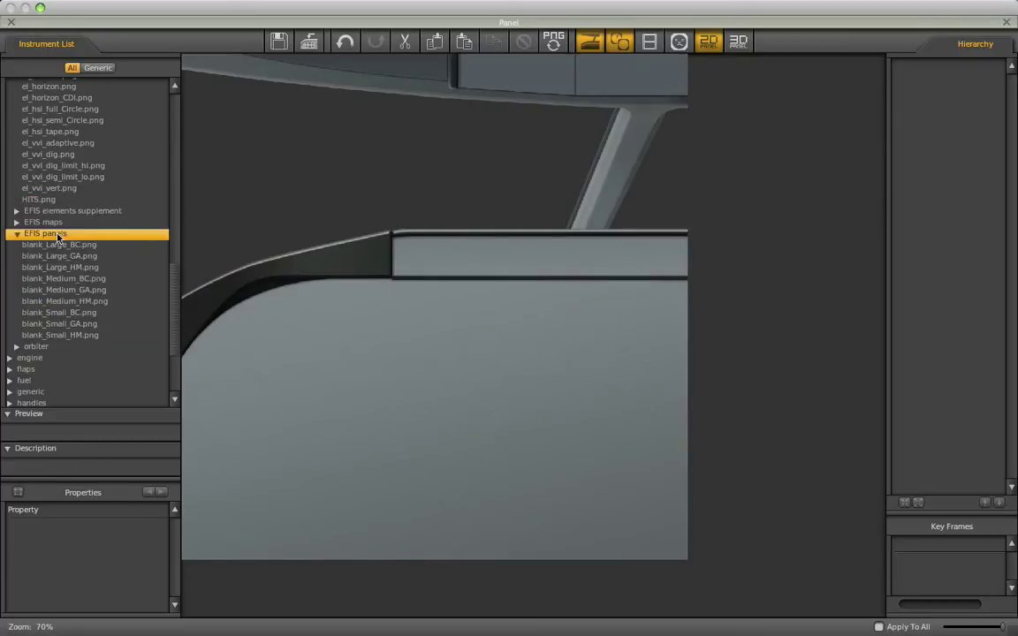
scroll(88, 232, "down", 3)
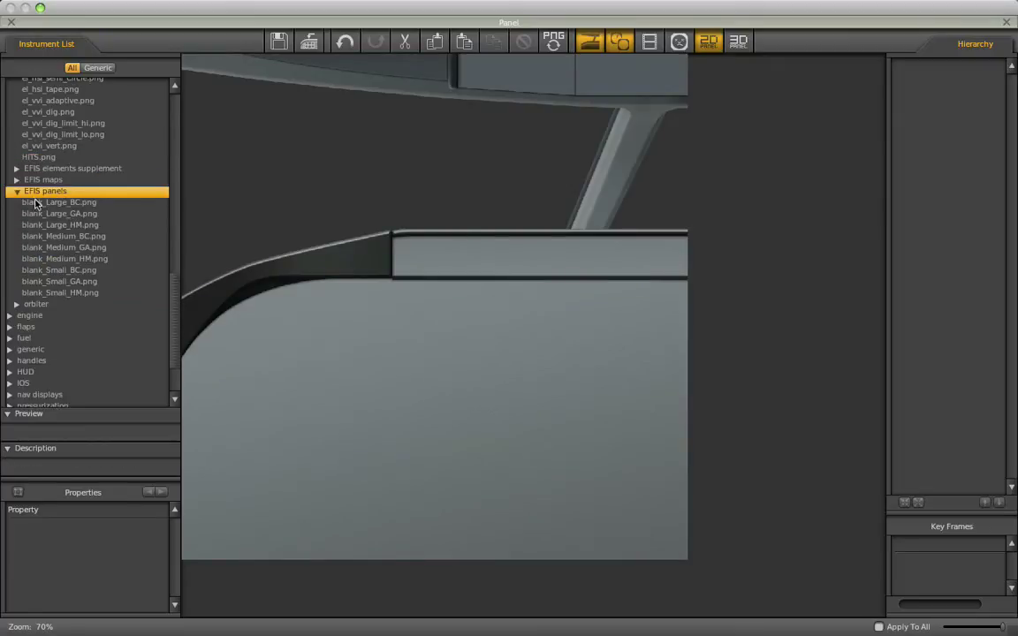
left_click(74, 214)
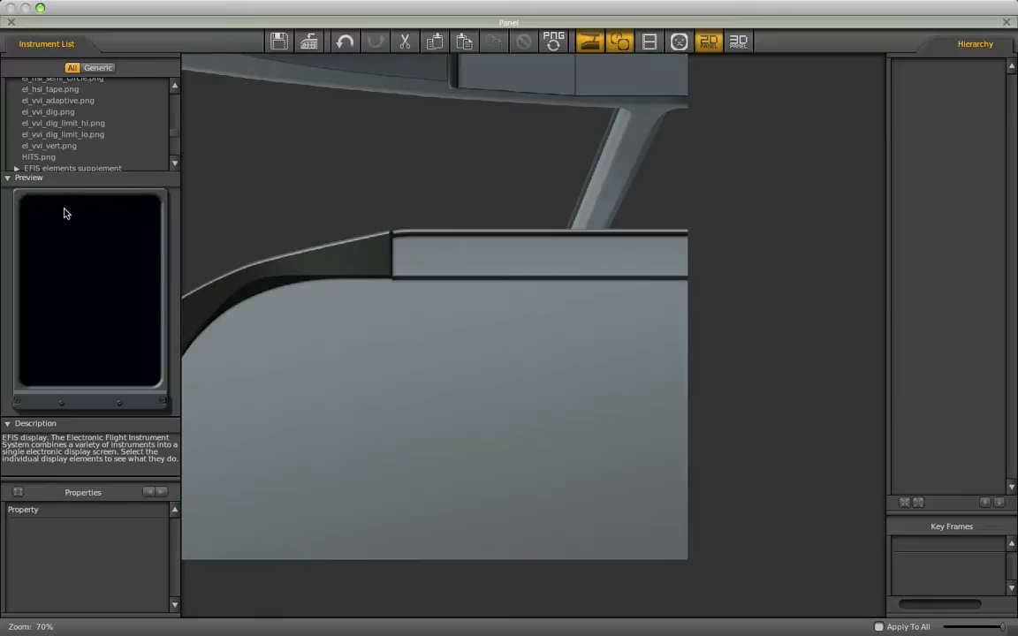
scroll(113, 136, "down", 4)
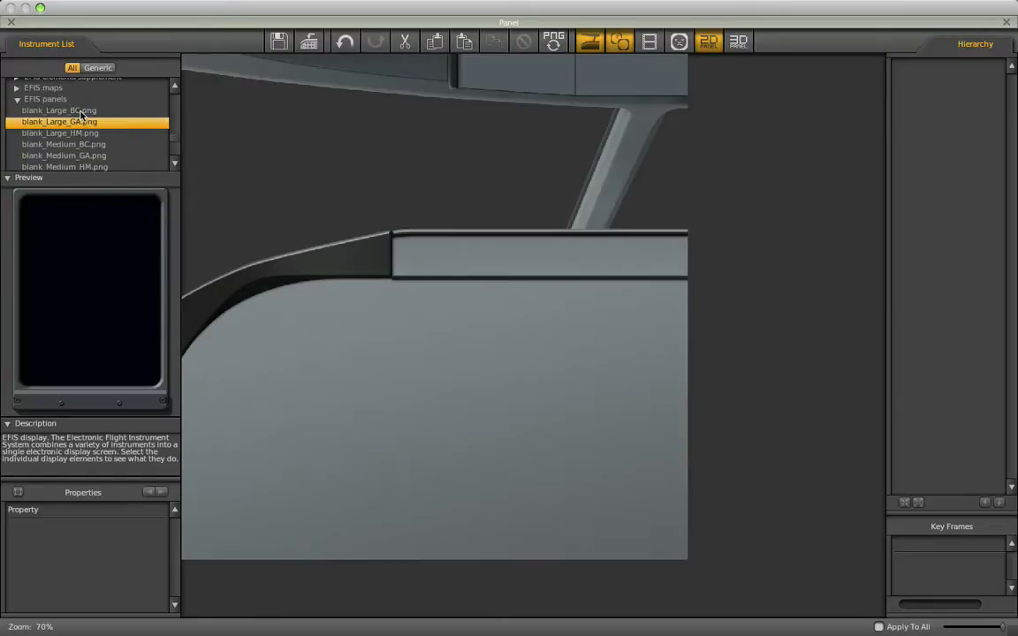
left_click(80, 111)
left_click(90, 122)
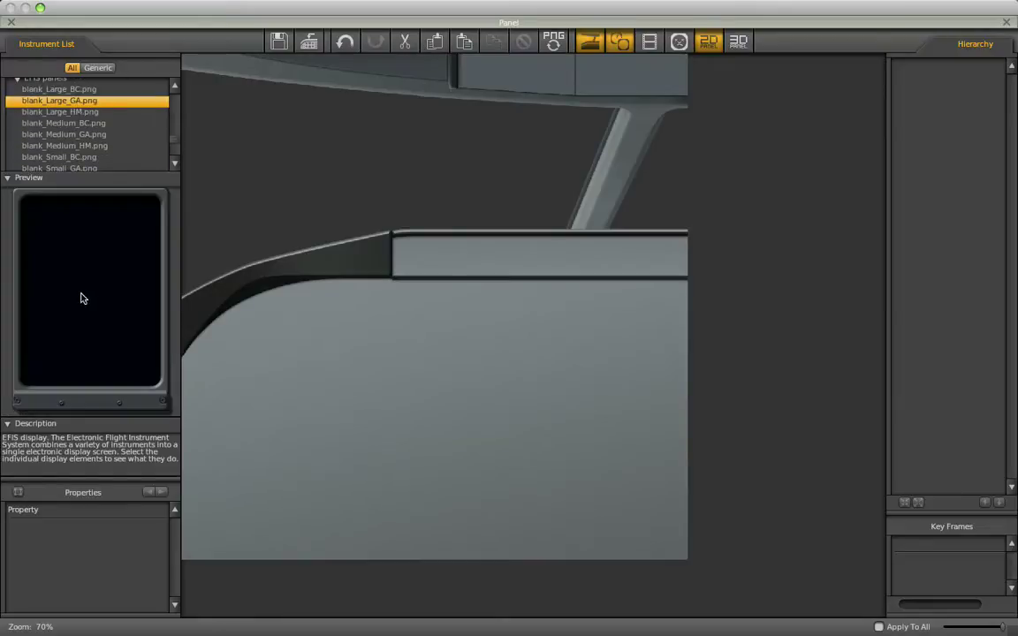
key("super+Tab")
key("super+Tab")
left_click_drag(86, 271, 338, 411)
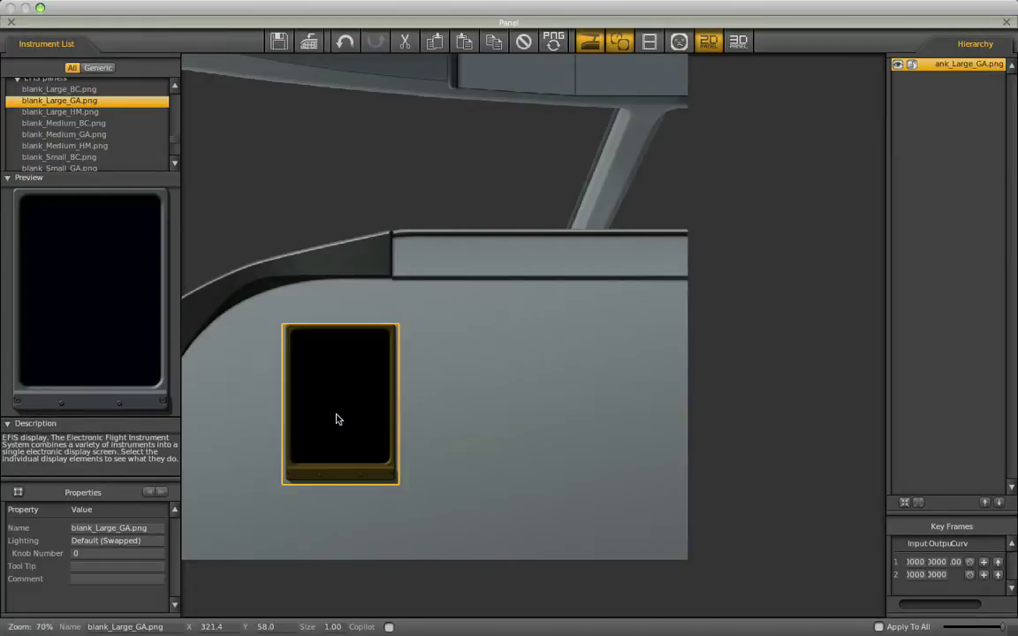
Switch to Safari to examine the whole cockpit photo at reduced size, and return to Plane Maker.
key("super+Tab")
scroll(223, 181, "up", 5)
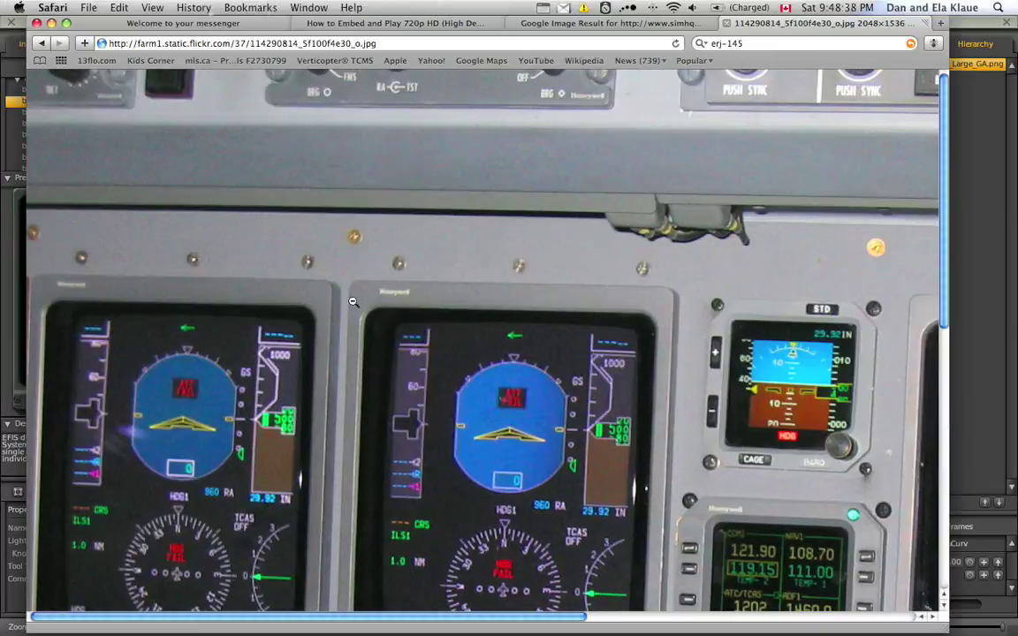
left_click(292, 237)
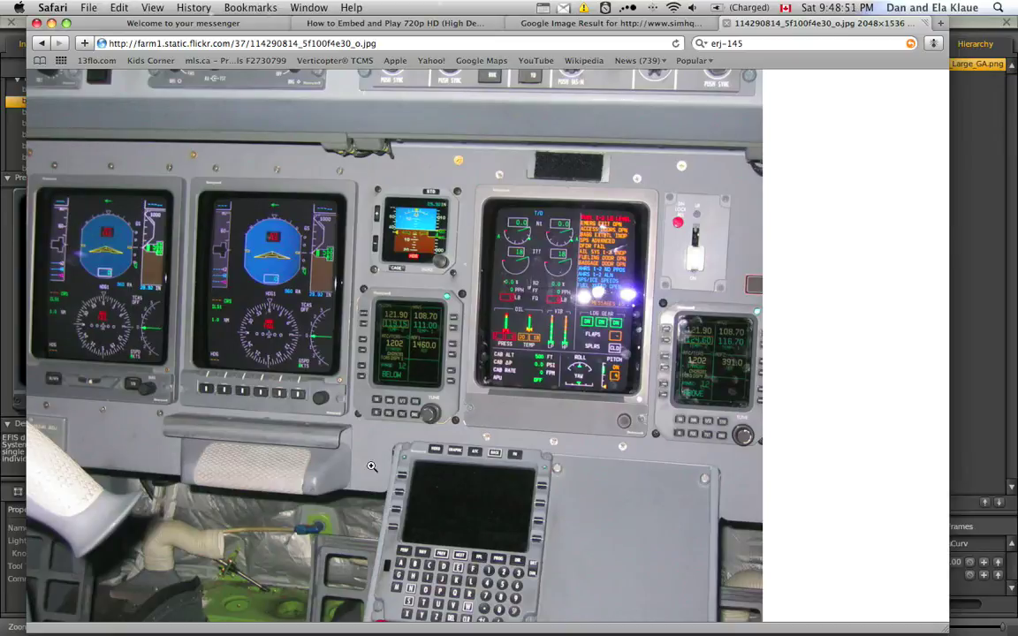
key("super+Tab")
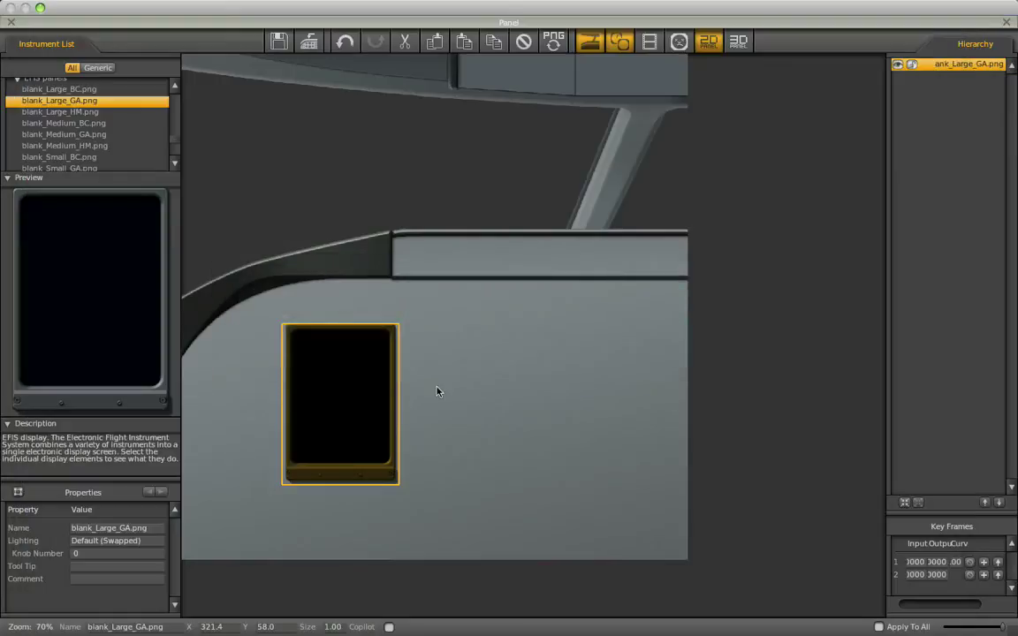
Move the blank EFIS panel right and slightly up to about X 401, Y 77.
left_click_drag(351, 401, 353, 400)
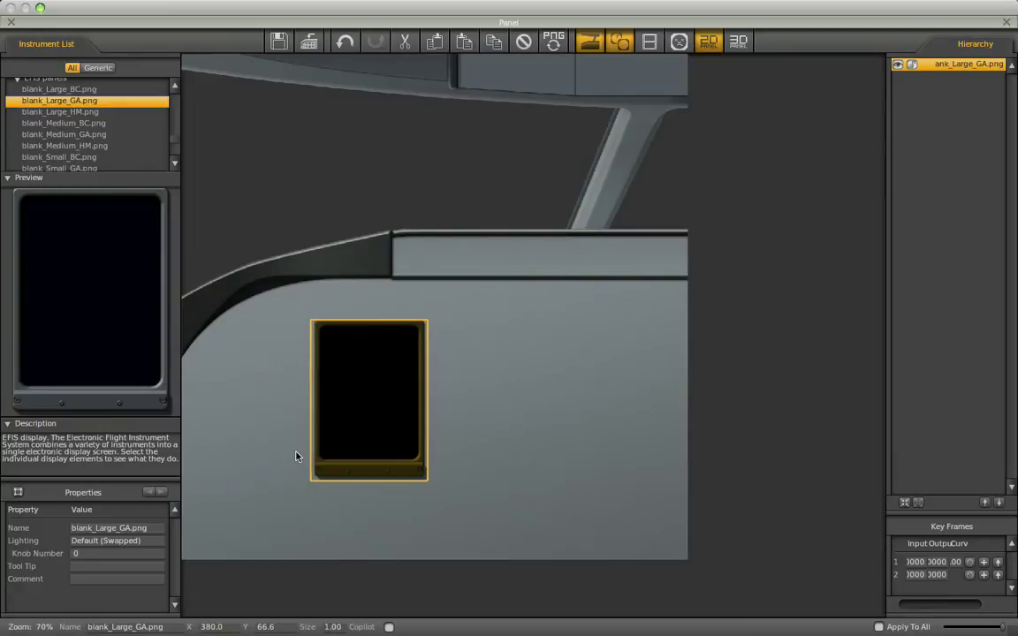
left_click_drag(383, 403, 390, 398)
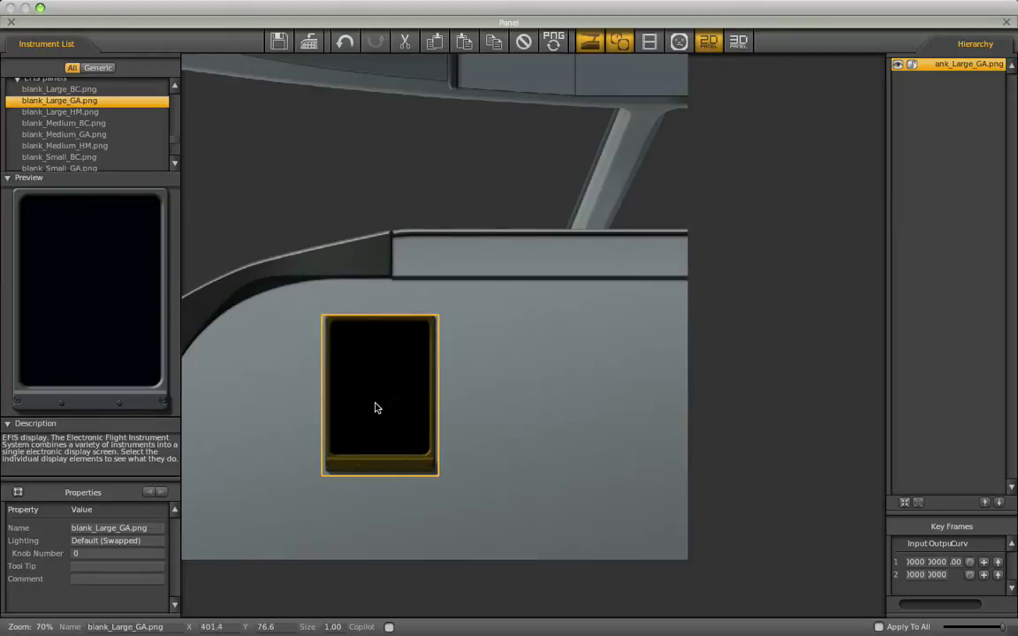
left_click(306, 335)
Place the el_horizon.png artificial horizon in the upper half of the blank EFIS display at about X 399, Y 148.
scroll(76, 128, "up", 2)
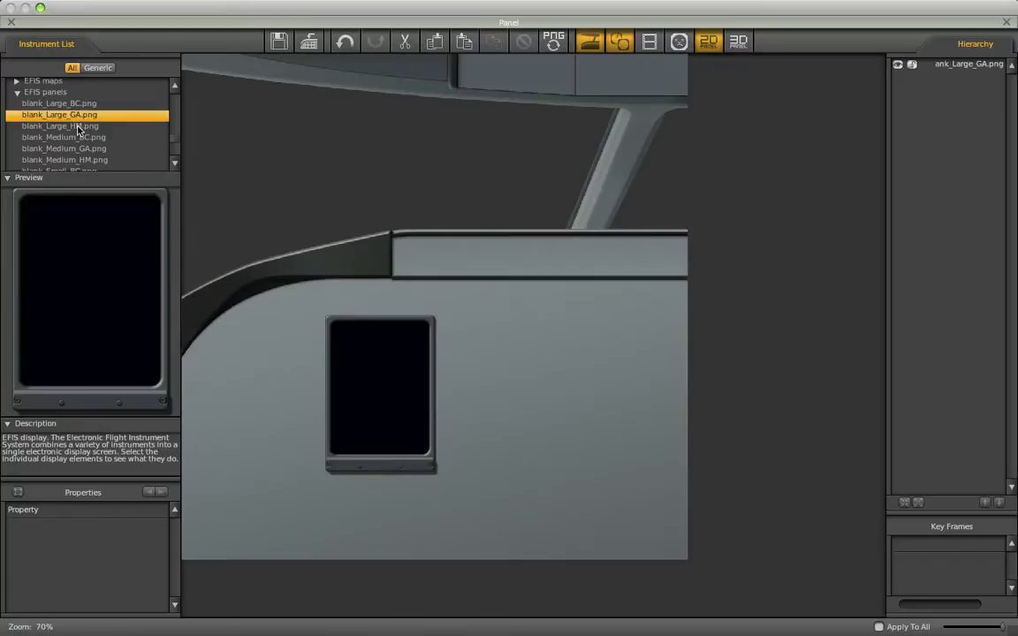
scroll(76, 128, "up", 6)
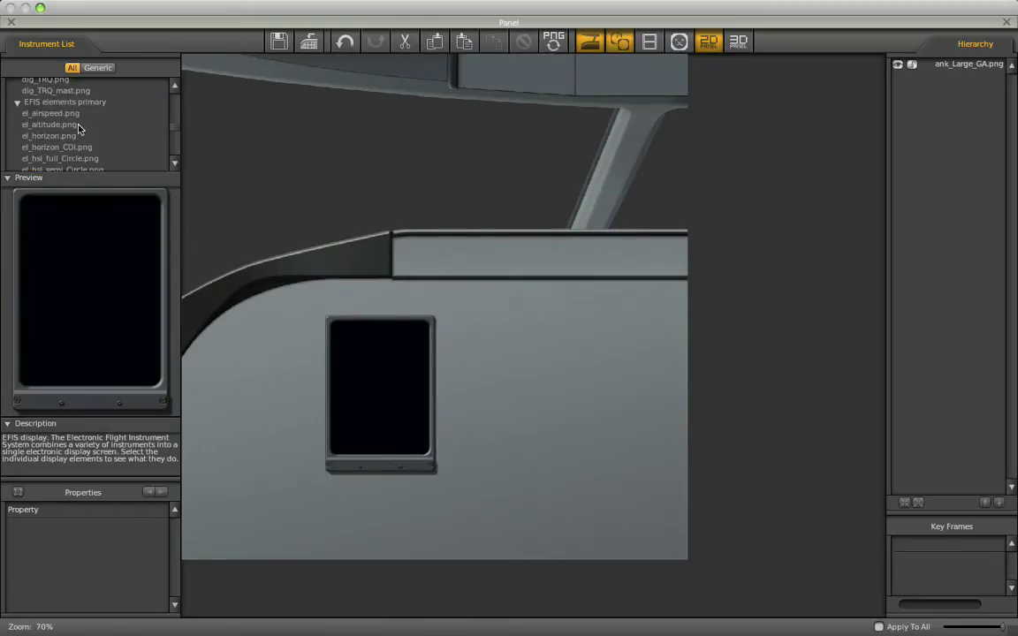
left_click(72, 137)
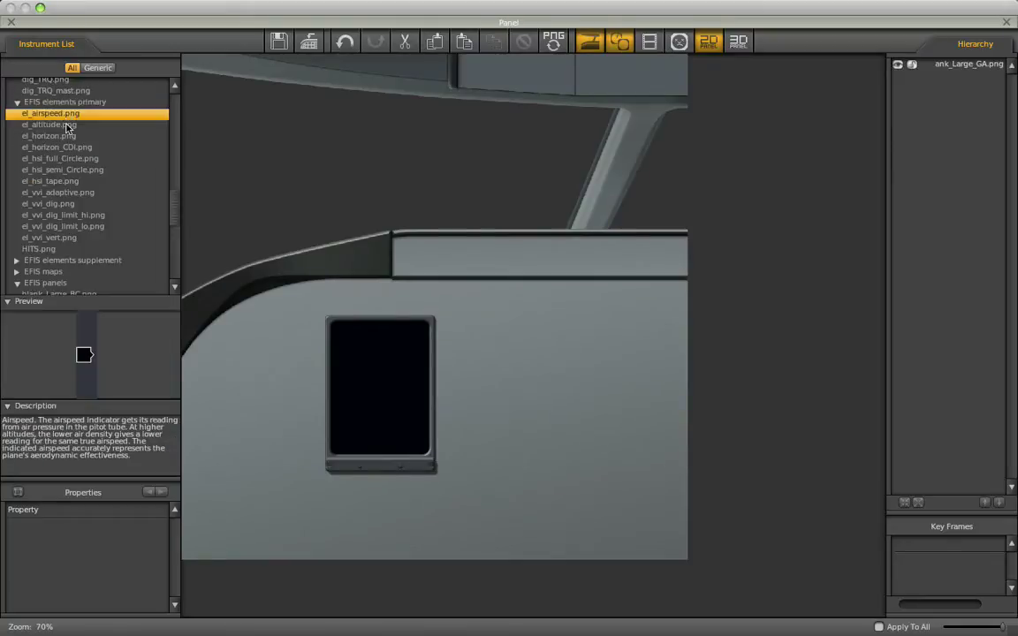
left_click(82, 147)
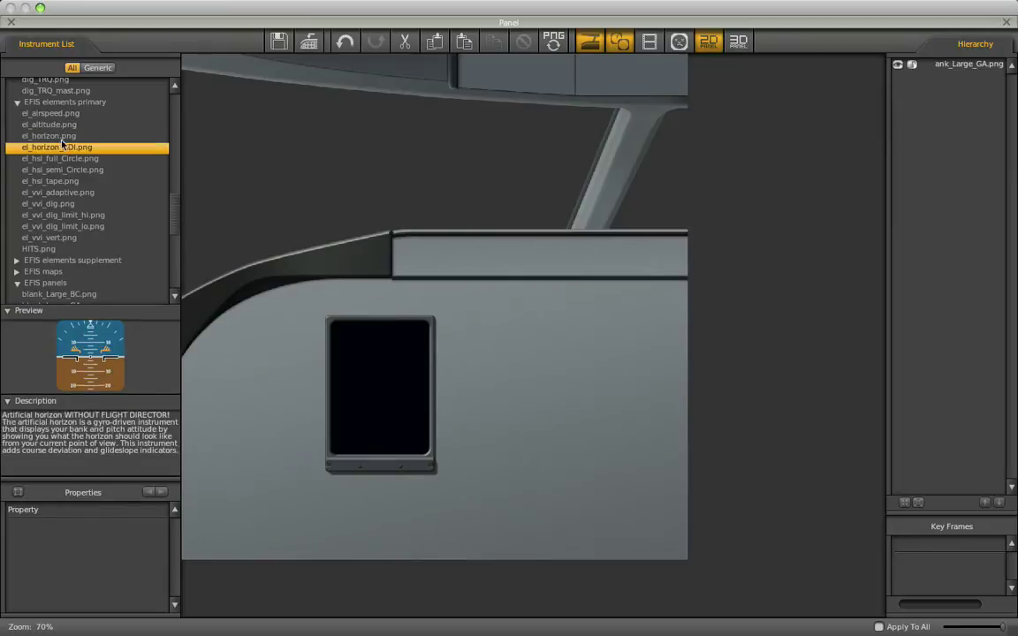
left_click(57, 135)
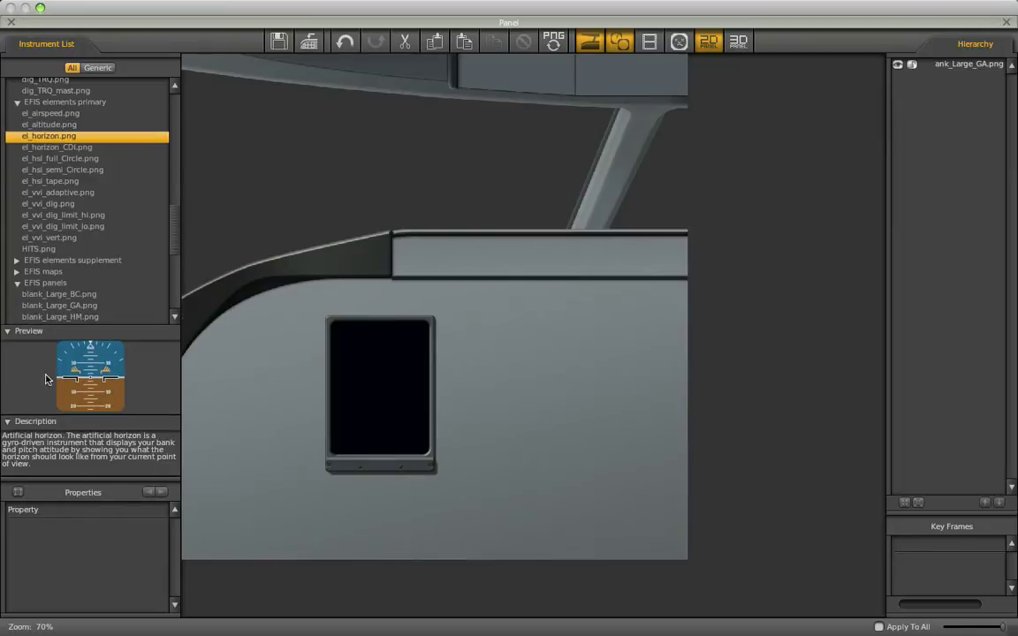
left_click_drag(87, 341, 378, 359)
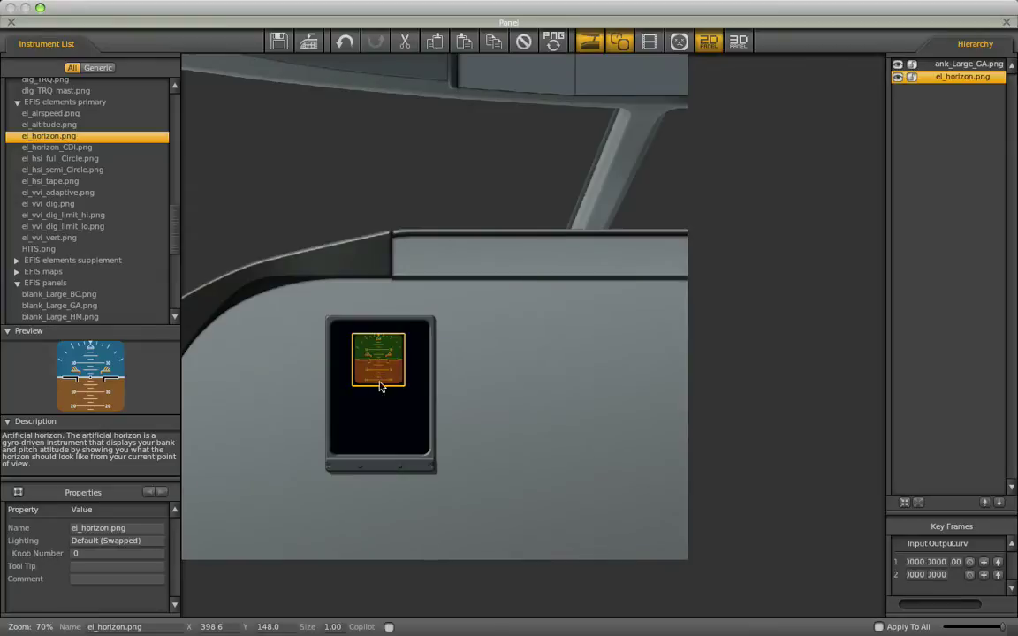
Nudge the artificial horizon to about X 402, Y 149 to centre it across the display, and deselect it.
key("Right")
key("Right")
key("Right")
key("Right")
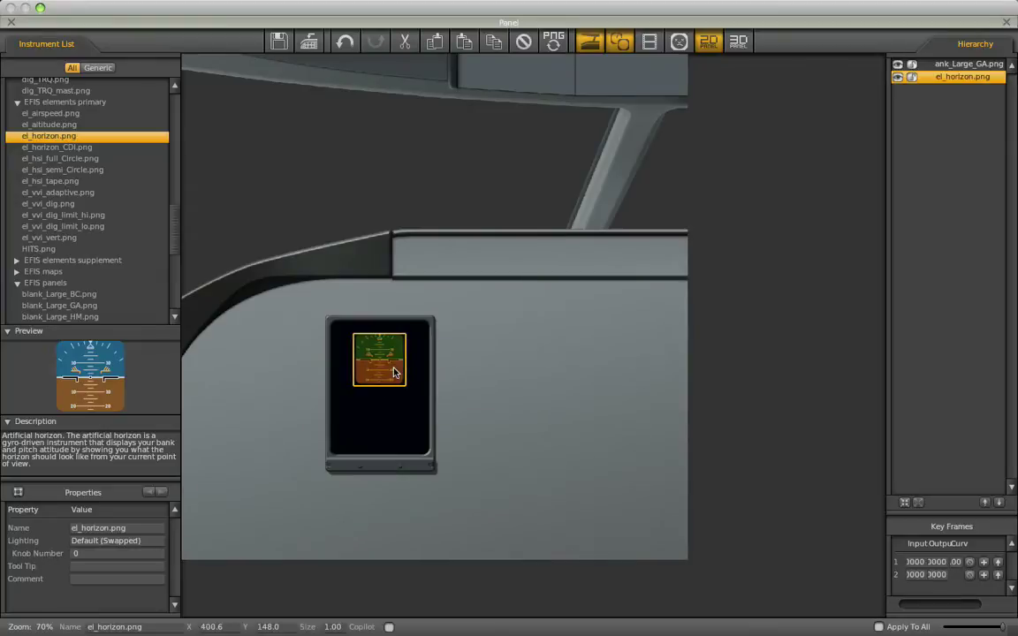
key("Up")
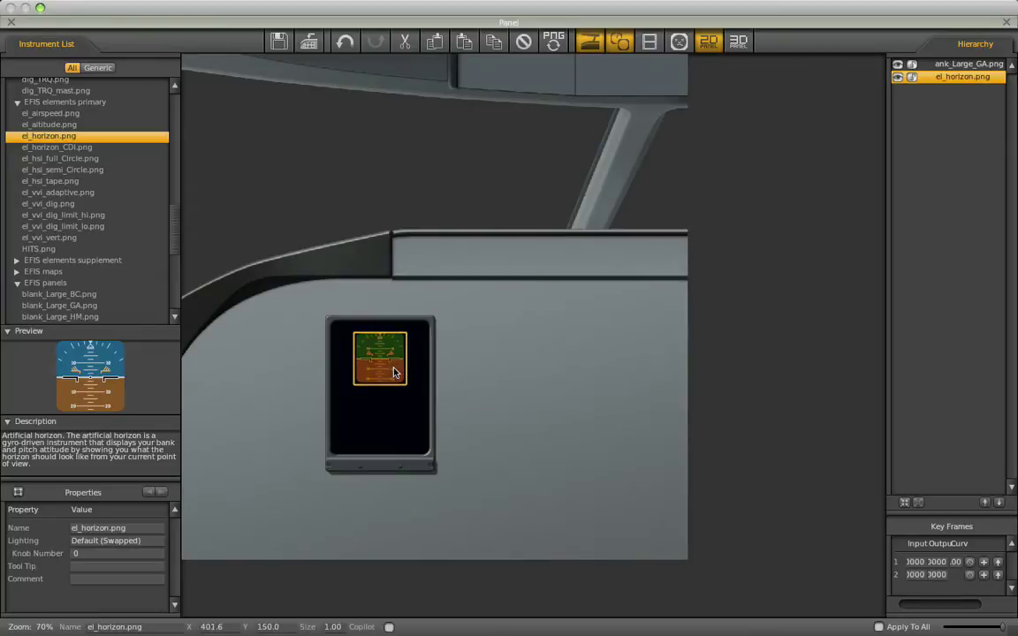
key("Left")
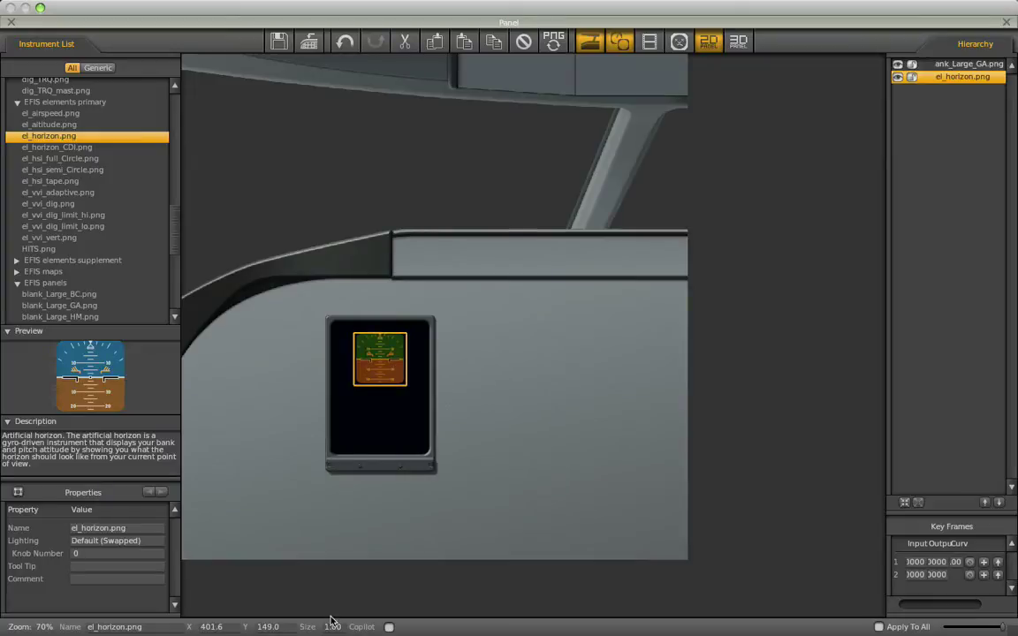
left_click(288, 402)
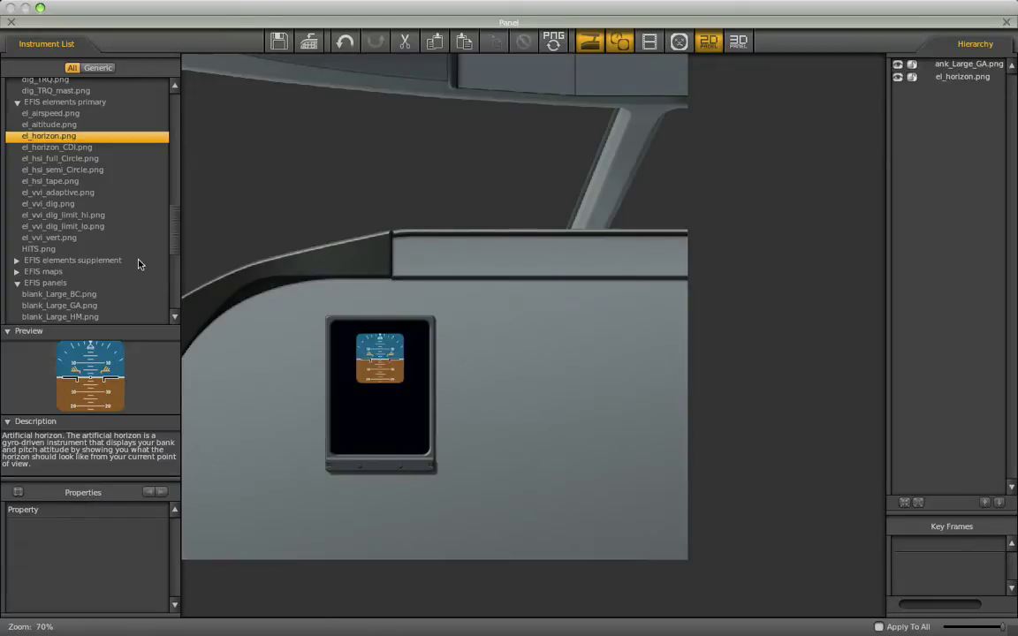
Place el_airspeed.png left of the horizon at about X 327, Y 149 and el_altitude.png right of it at about X 478, Y 150.
left_click(55, 148)
left_click(51, 114)
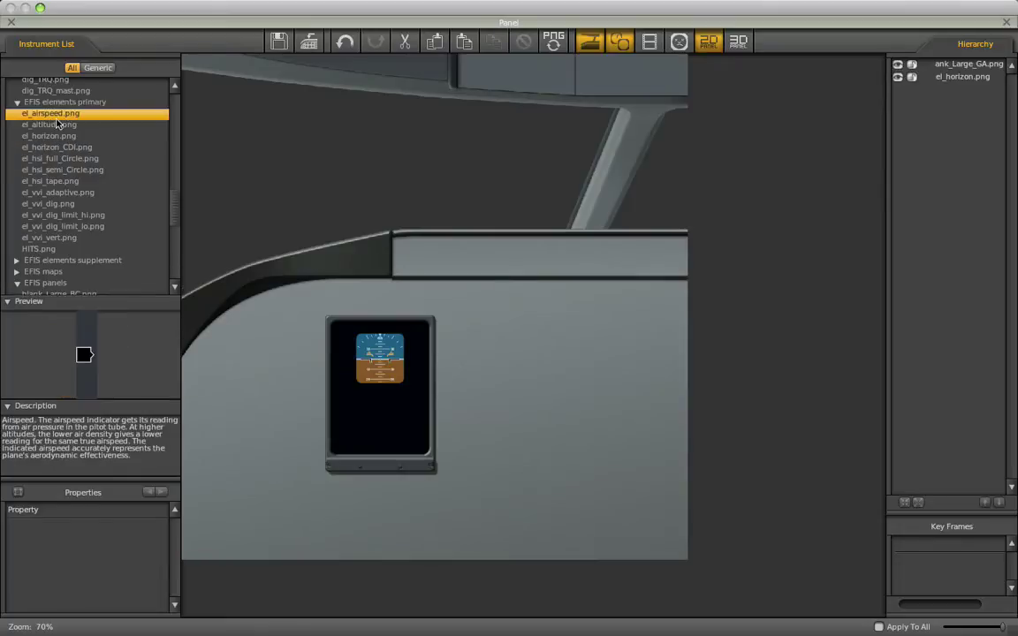
left_click_drag(84, 354, 341, 361)
left_click(90, 127)
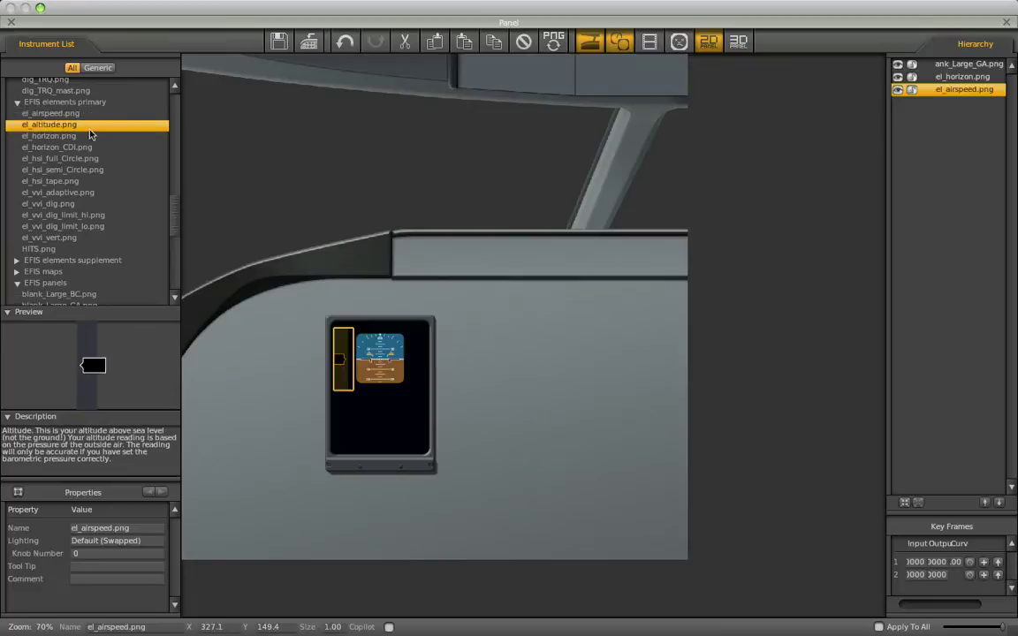
left_click_drag(87, 371, 417, 360)
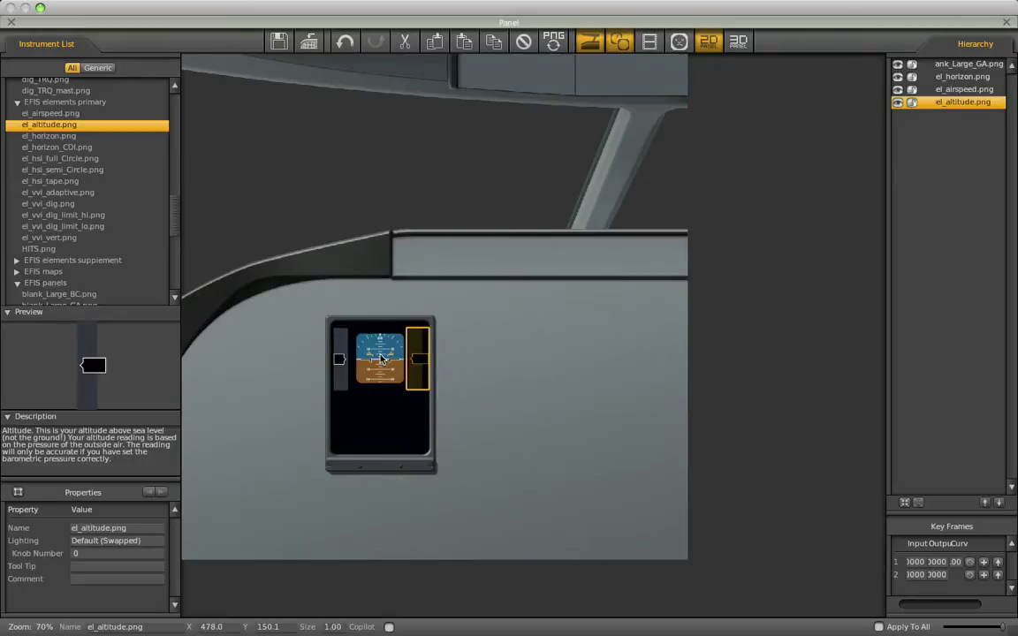
Fine-tune the artificial horizon to about X 401, Y 151 and shift the airspeed tape slightly closer to it.
double_click(380, 355)
left_click(375, 357)
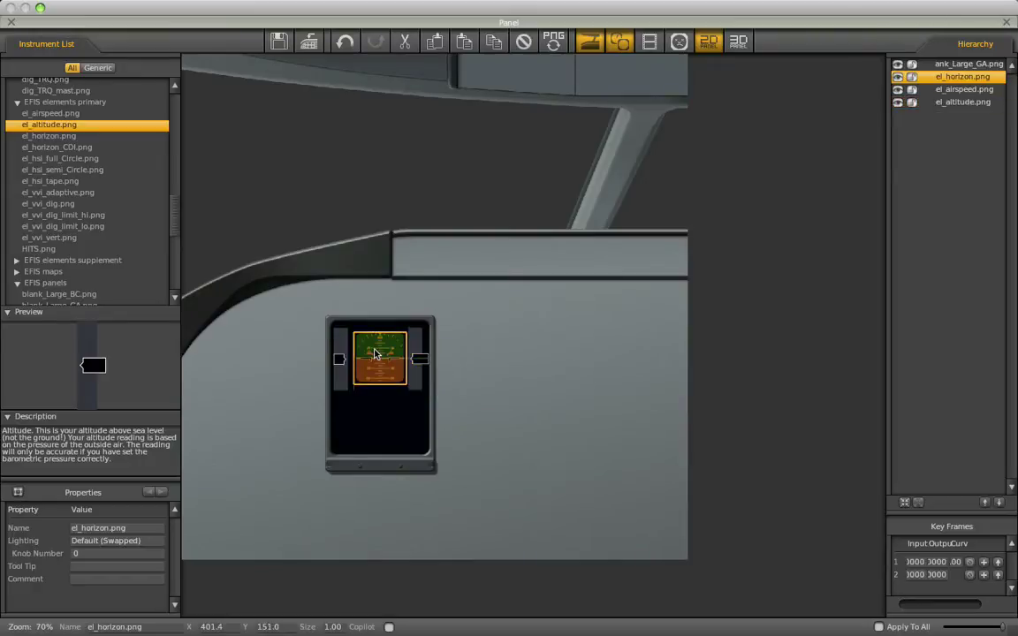
left_click_drag(373, 351, 374, 351)
left_click(342, 360)
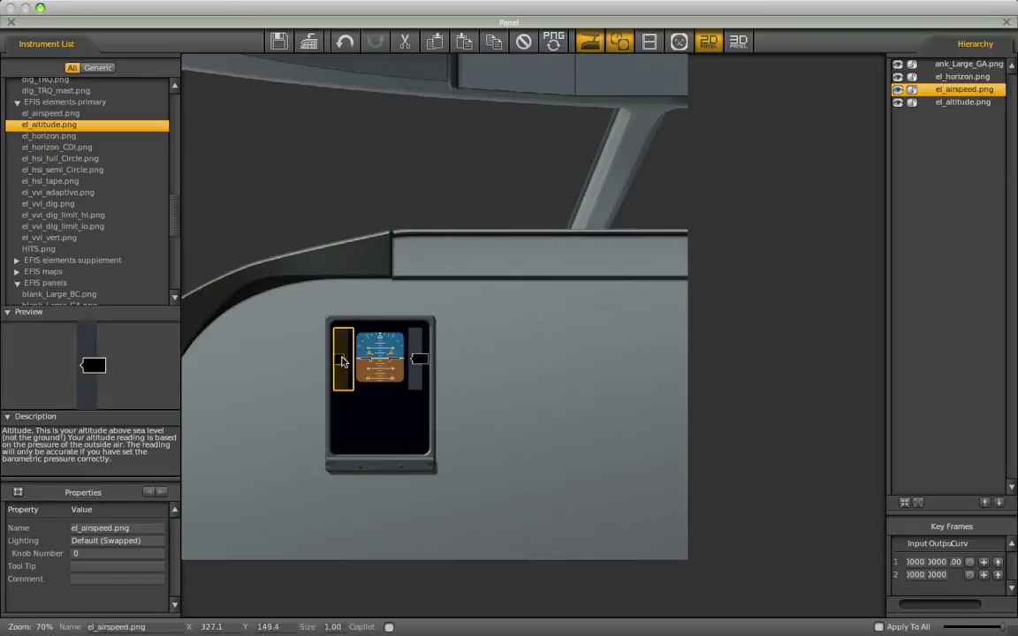
left_click_drag(342, 359, 346, 359)
left_click(375, 371)
left_click(367, 421)
left_click(261, 413)
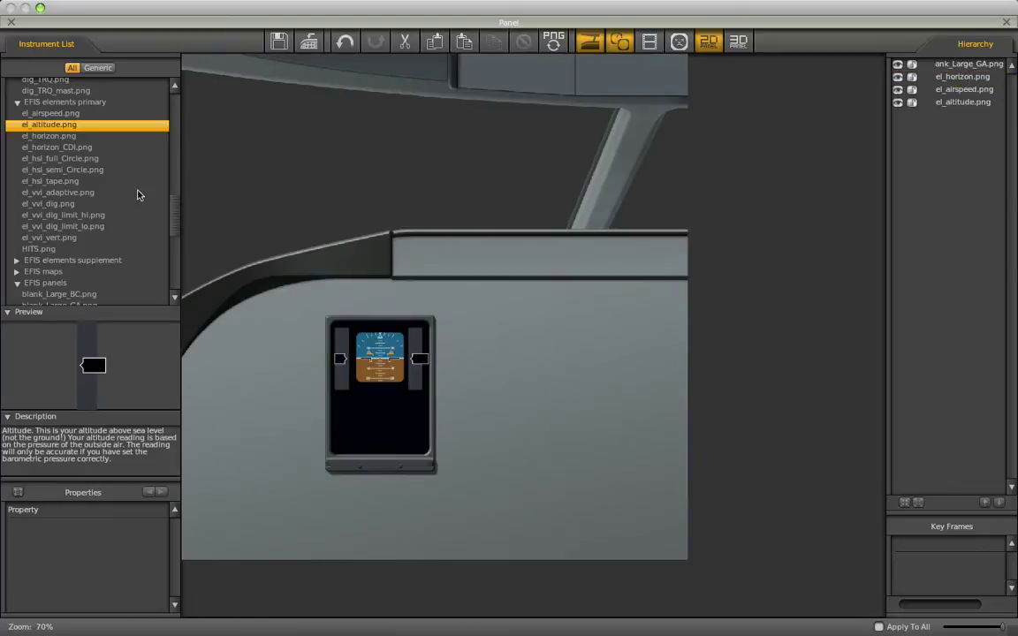
Place the el_hsi_full_Circle.png compass below the artificial horizon on the display at about X 397, Y 15.
left_click(87, 147)
left_click(79, 136)
left_click(74, 158)
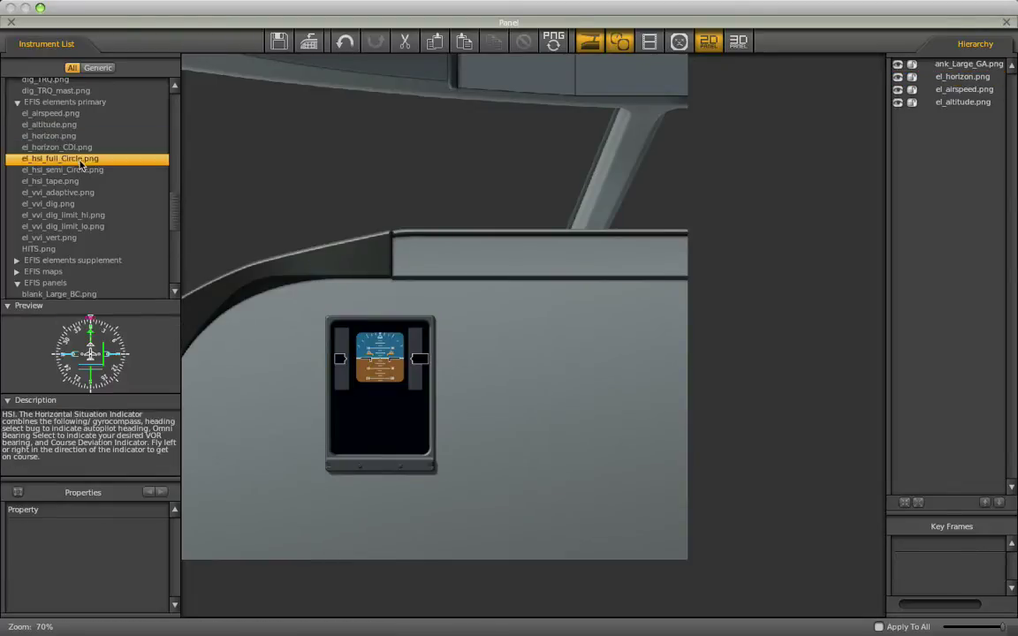
left_click_drag(89, 362, 378, 426)
Using the cockpit photo in Safari as reference, place the el_vvi_adaptive.png vertical speed scale right of the HSI at about X 478, Y 17.
key("super+Tab")
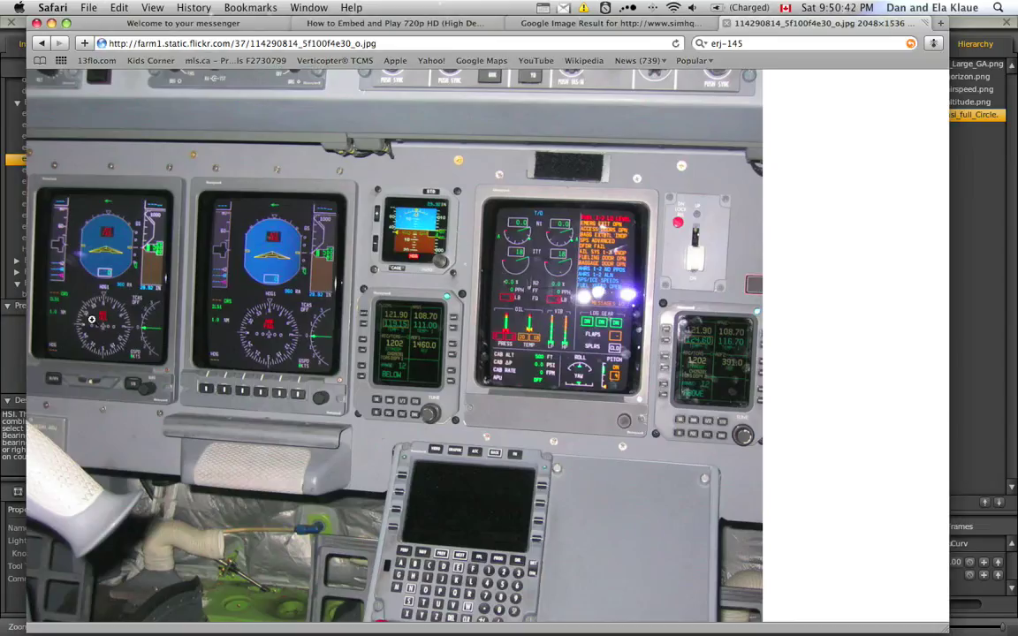
key("super+Tab")
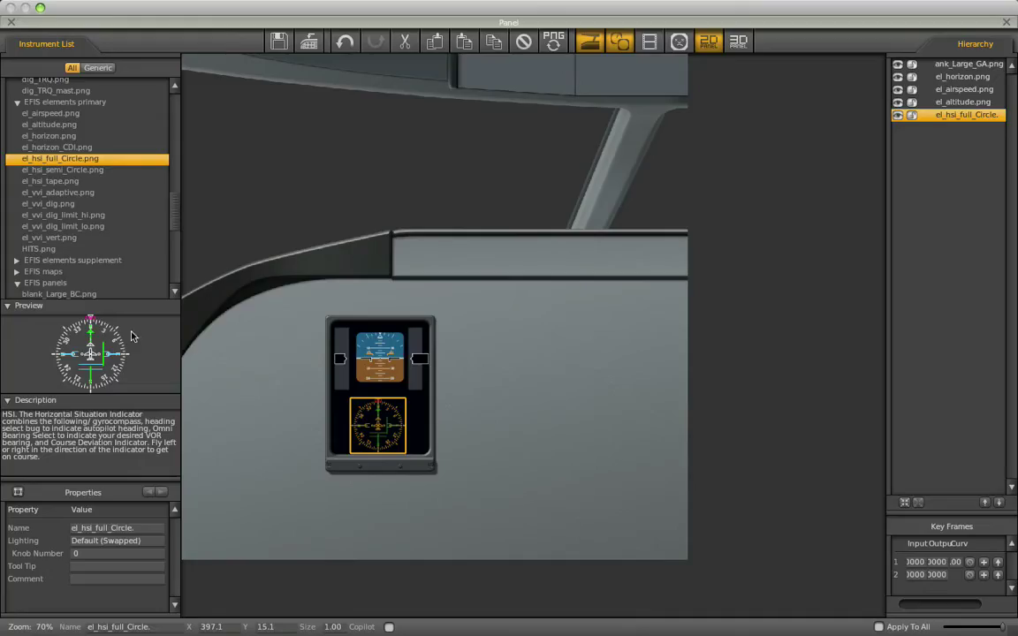
left_click(69, 192)
left_click(67, 204)
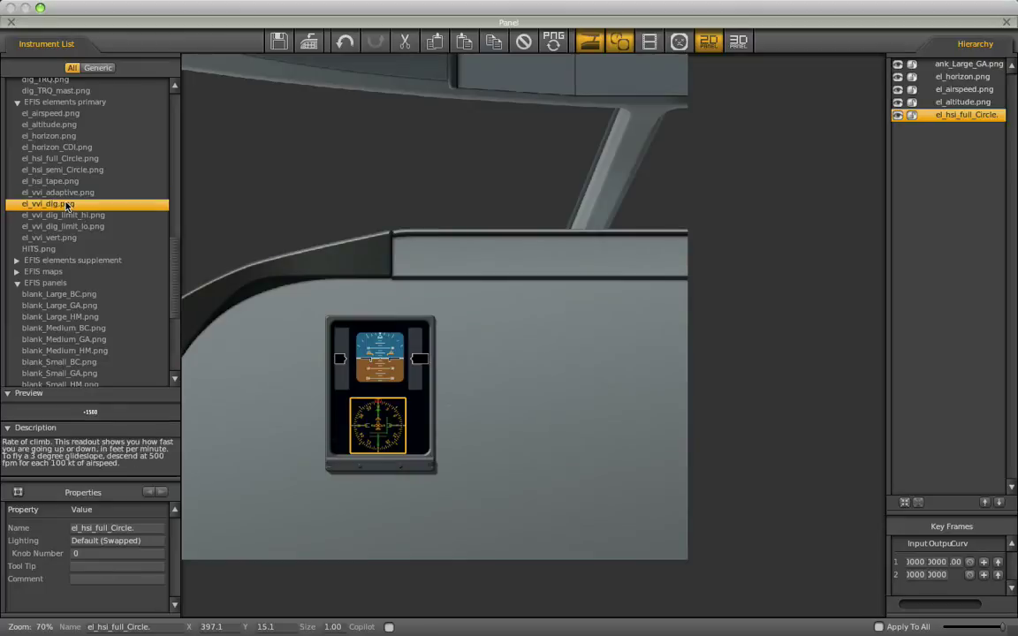
left_click(64, 215)
left_click(72, 227)
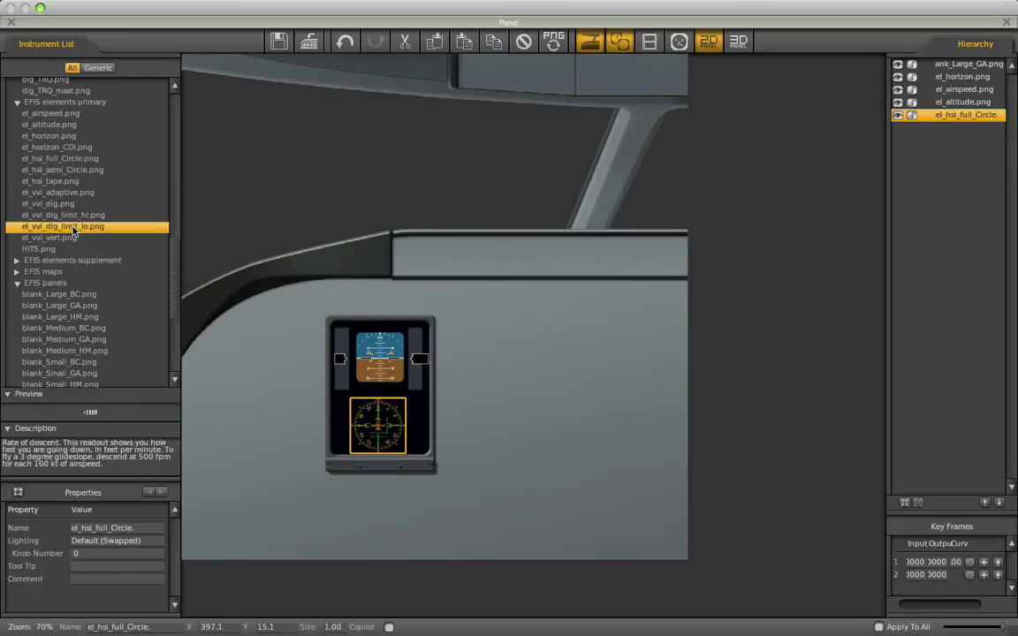
left_click(72, 206)
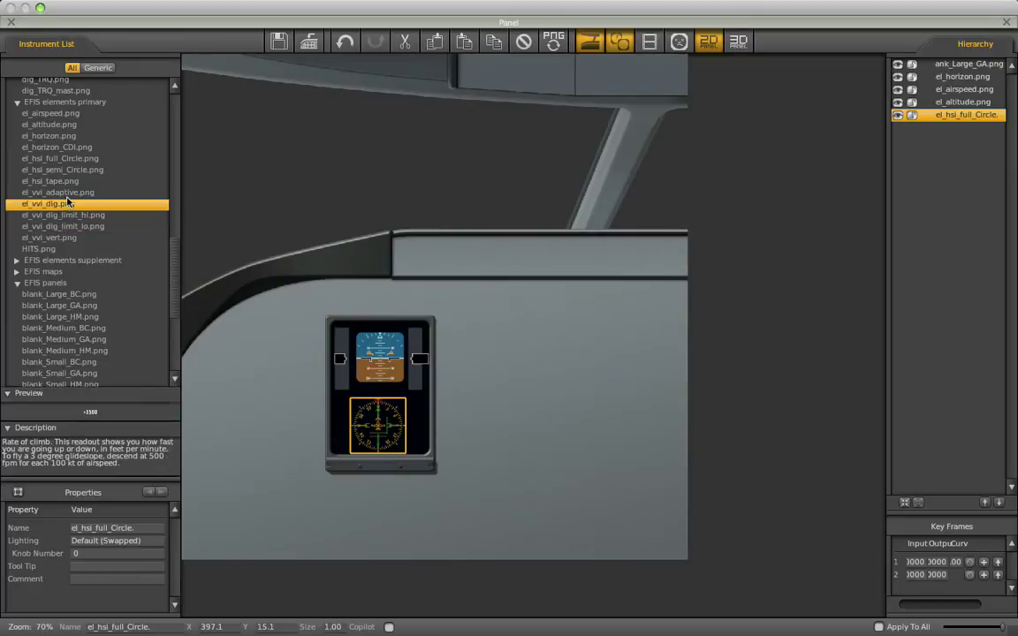
left_click(63, 192)
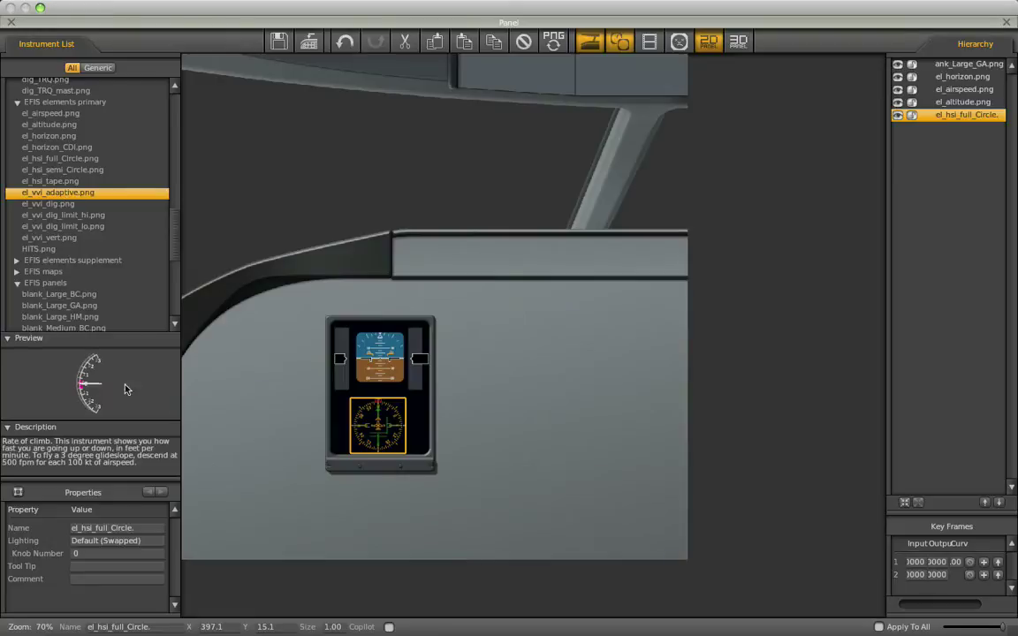
left_click_drag(125, 389, 419, 428)
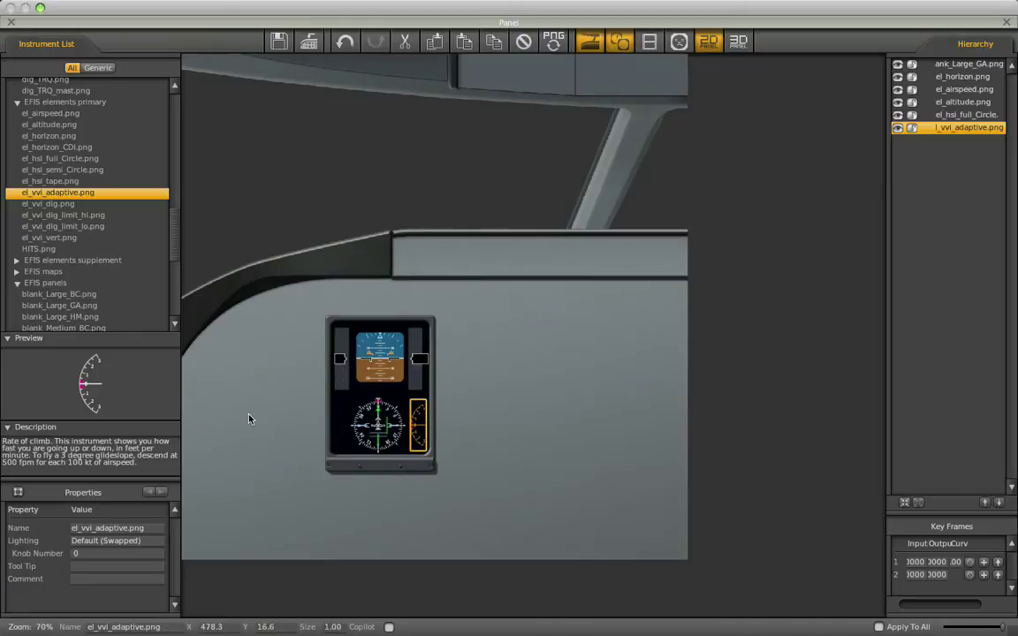
Enlarge the cockpit photo in Safari for reference and place el_baro.png beneath the altitude tape at about X 473, Y 79.
left_click(44, 204)
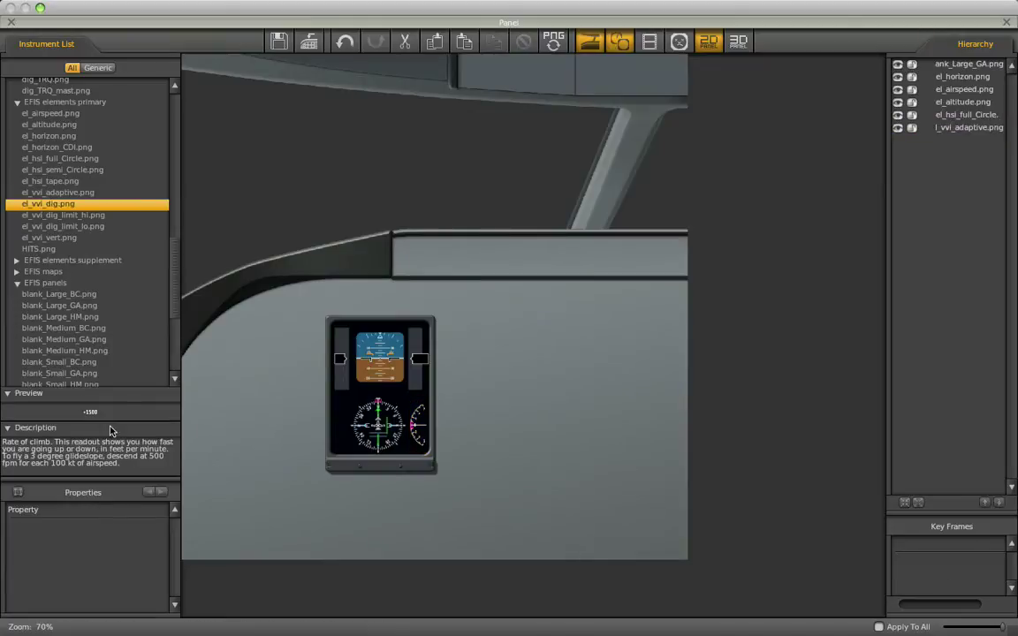
key("super+Tab")
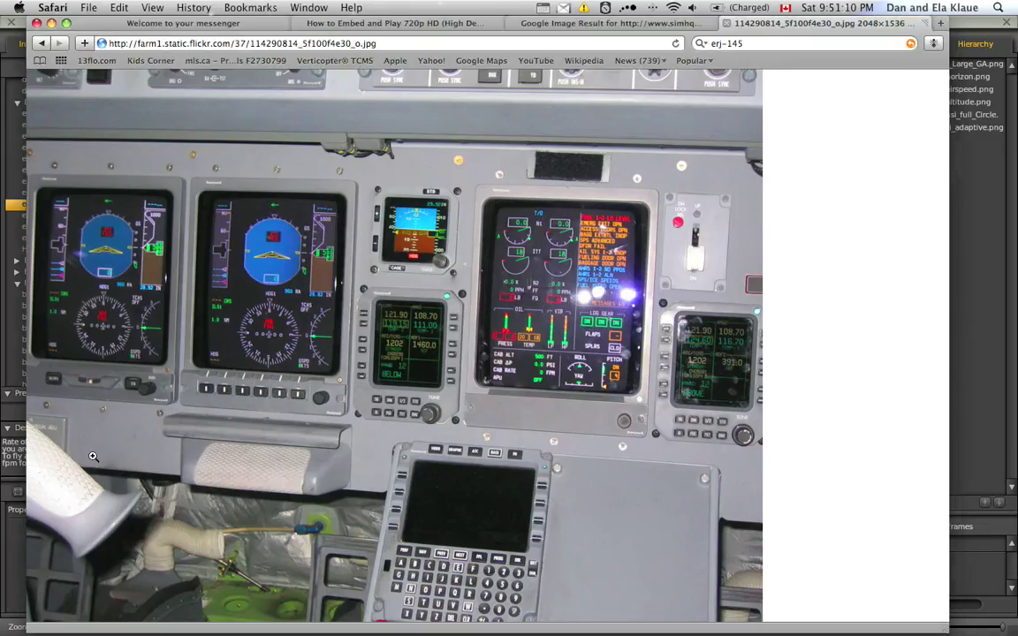
left_click(127, 302)
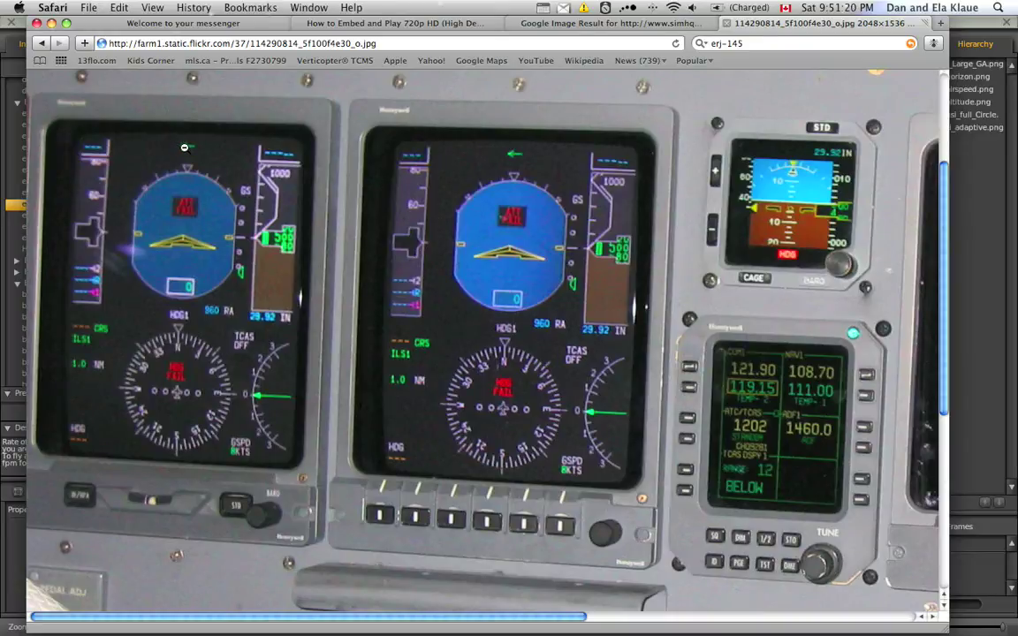
key("super+Tab")
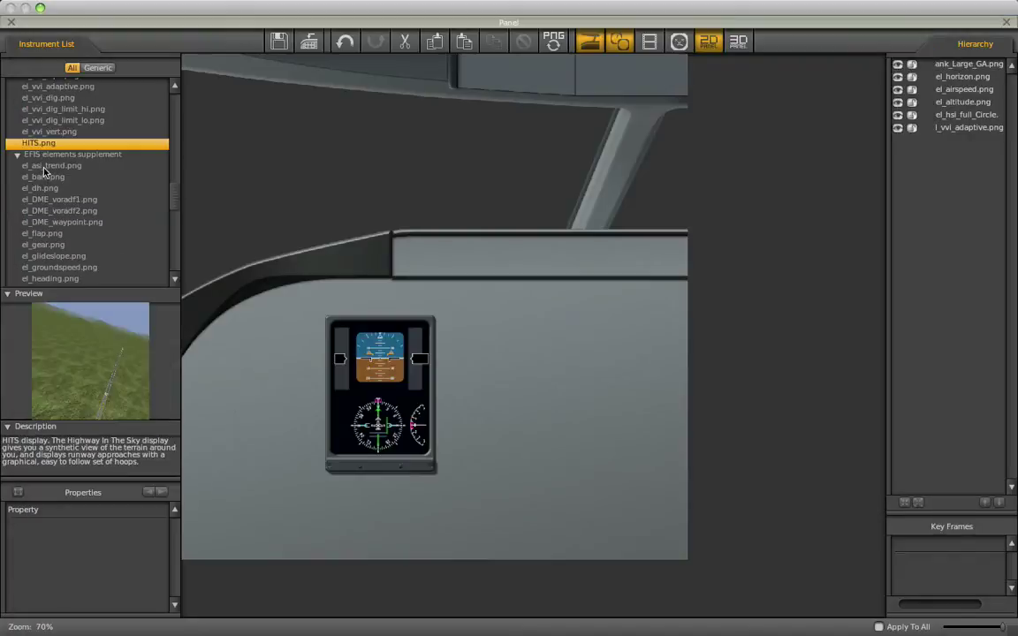
left_click(52, 165)
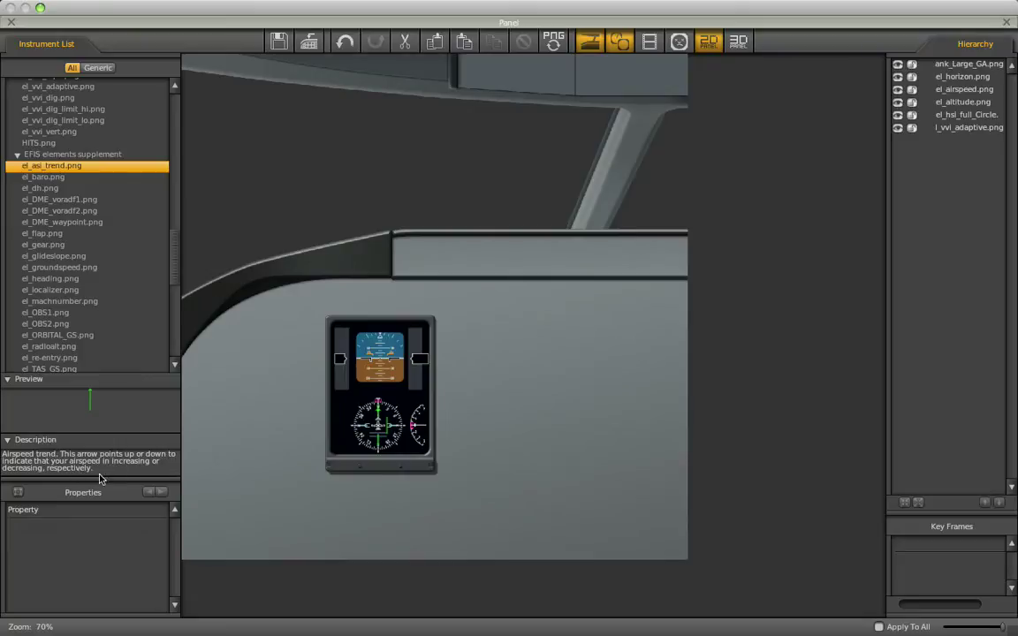
left_click(63, 180)
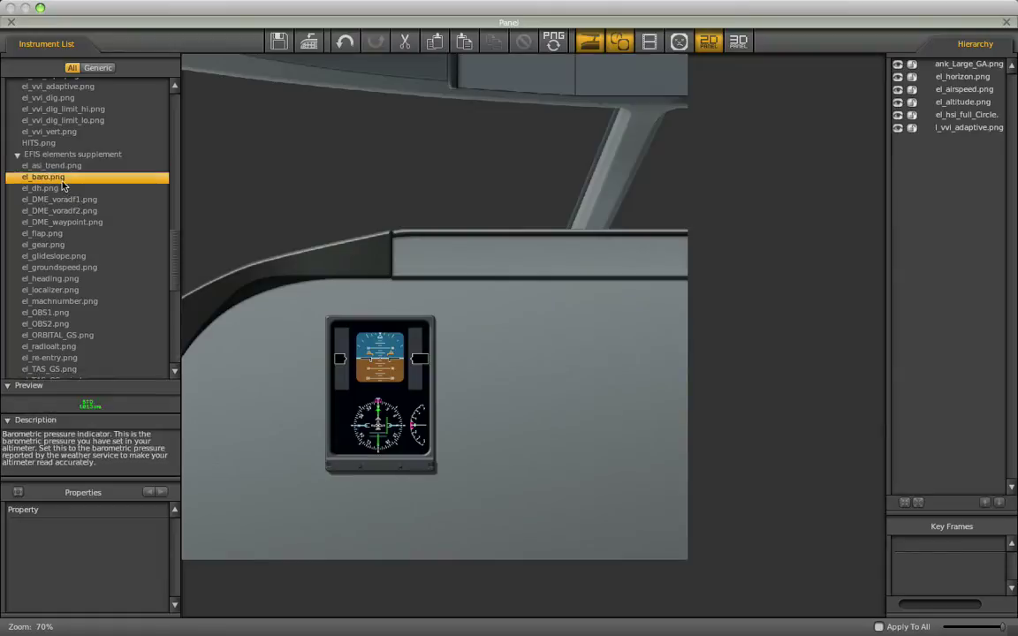
key("super+Tab")
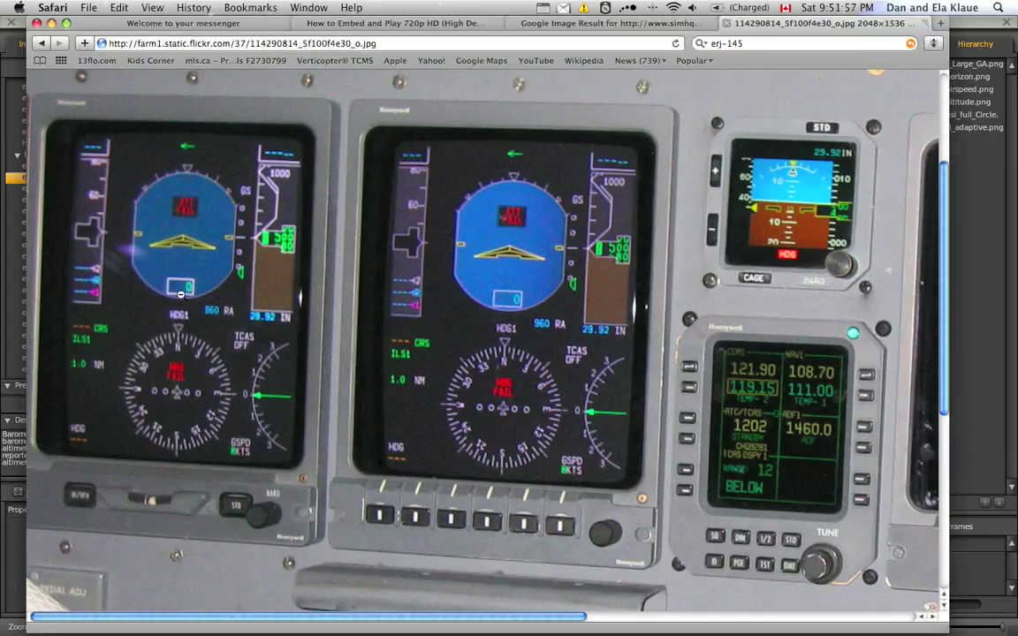
key("super+Tab")
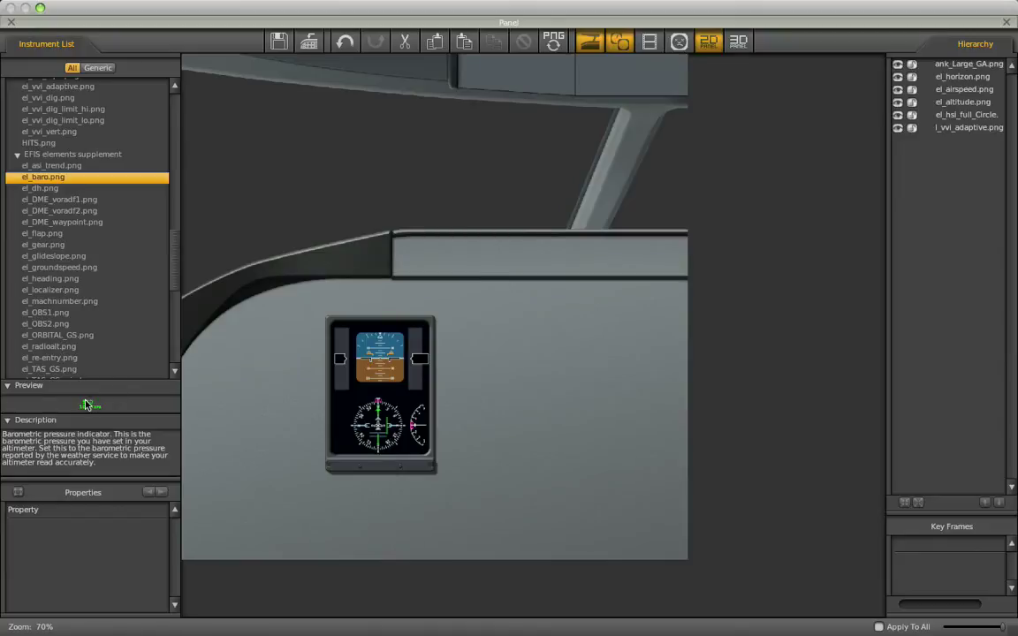
left_click_drag(88, 407, 415, 395)
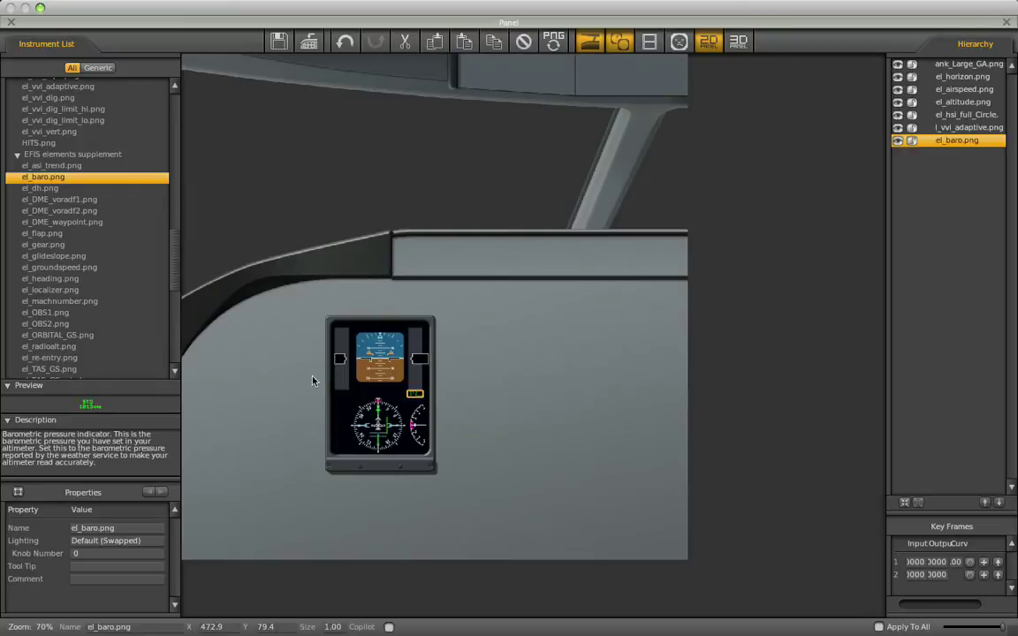
Place el_glideslope.png between the airspeed tape and the artificial horizon at about X 346, Y 151.
scroll(416, 429, "up", 3)
scroll(530, 495, "up", 3)
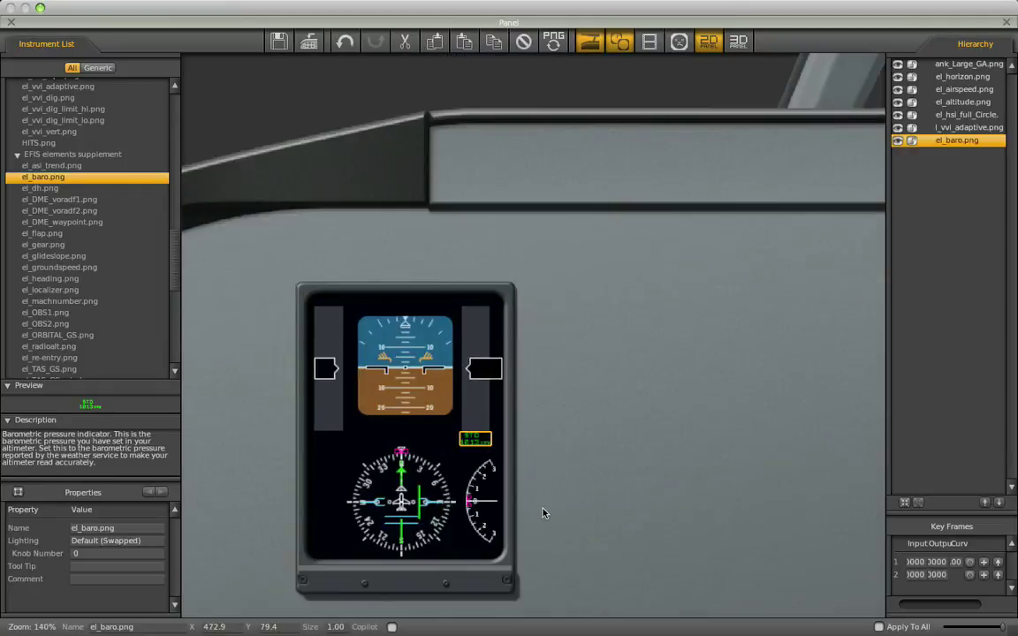
scroll(455, 402, "down", 1)
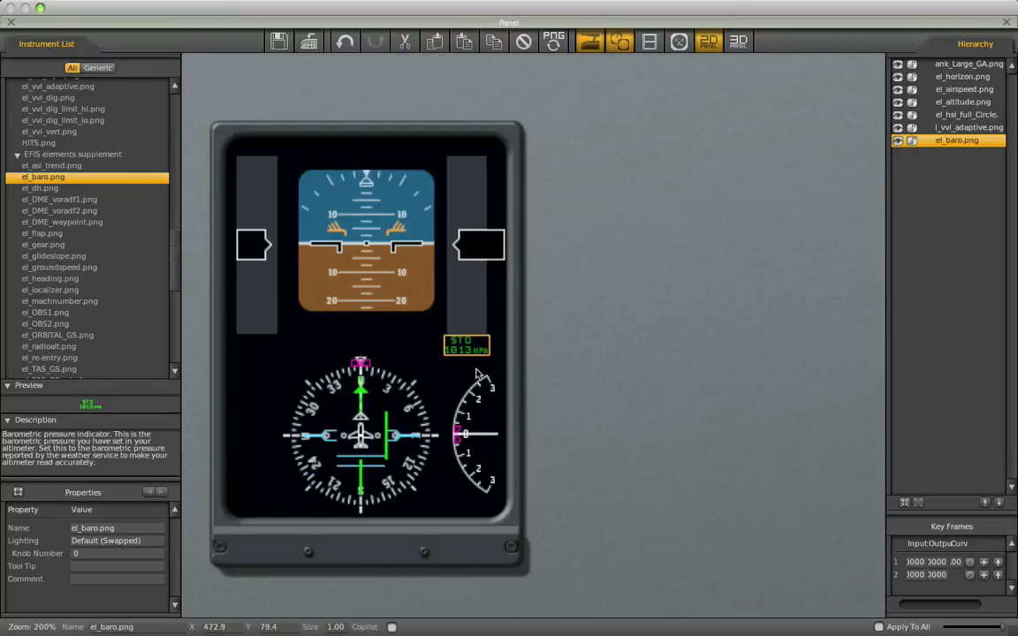
scroll(484, 354, "up", 1)
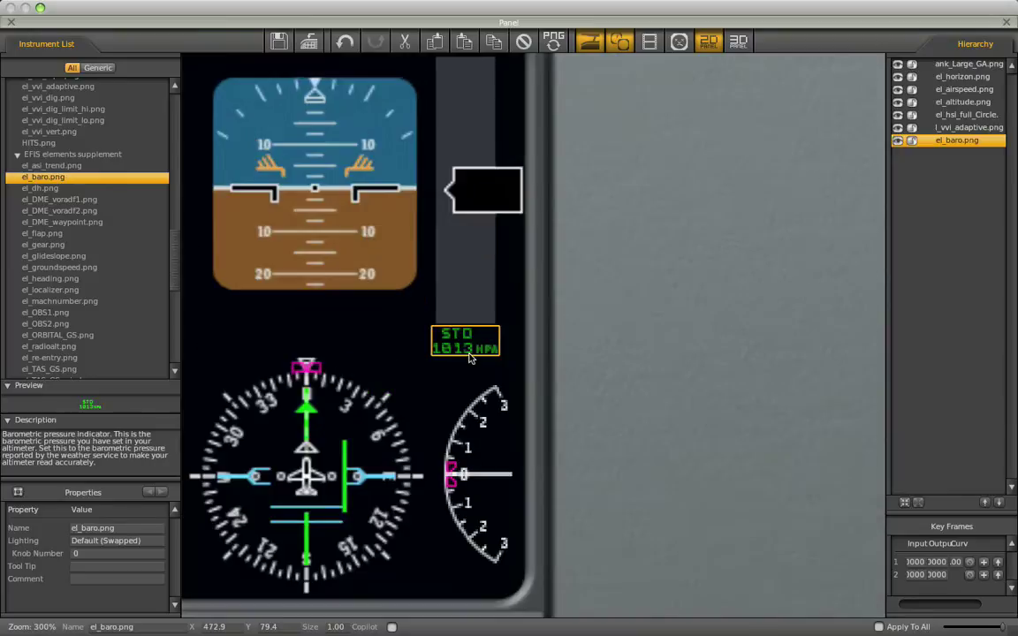
scroll(545, 370, "down", 1)
scroll(439, 364, "up", 1)
left_click(74, 234)
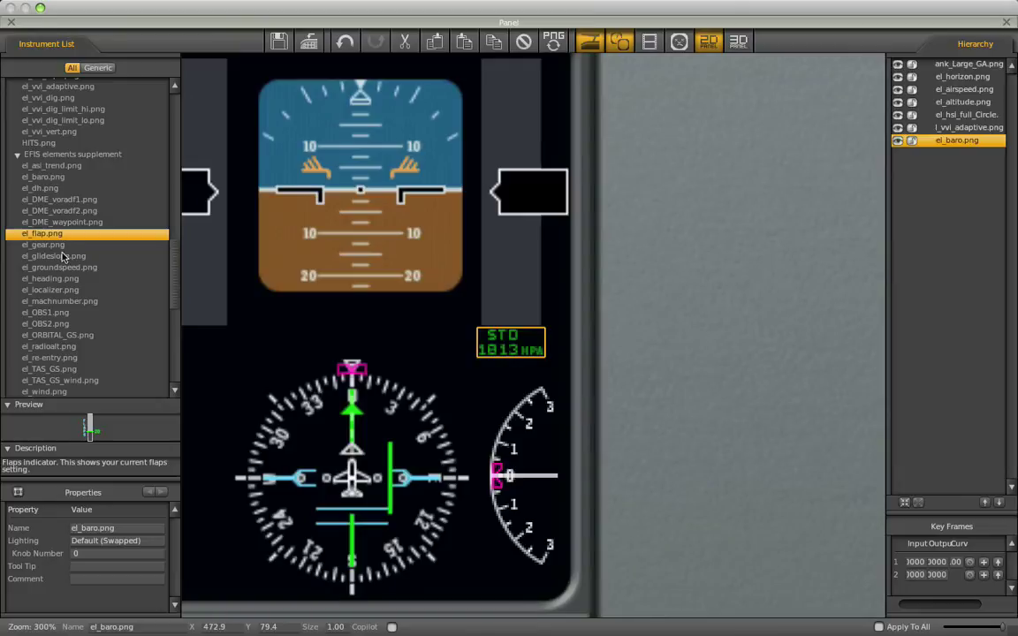
left_click(59, 248)
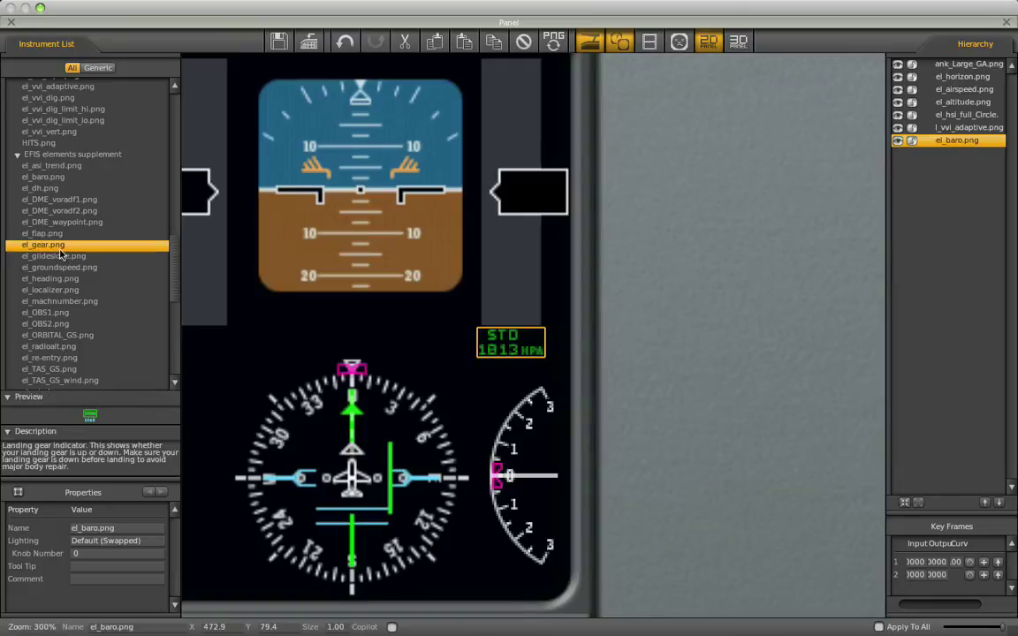
left_click(61, 256)
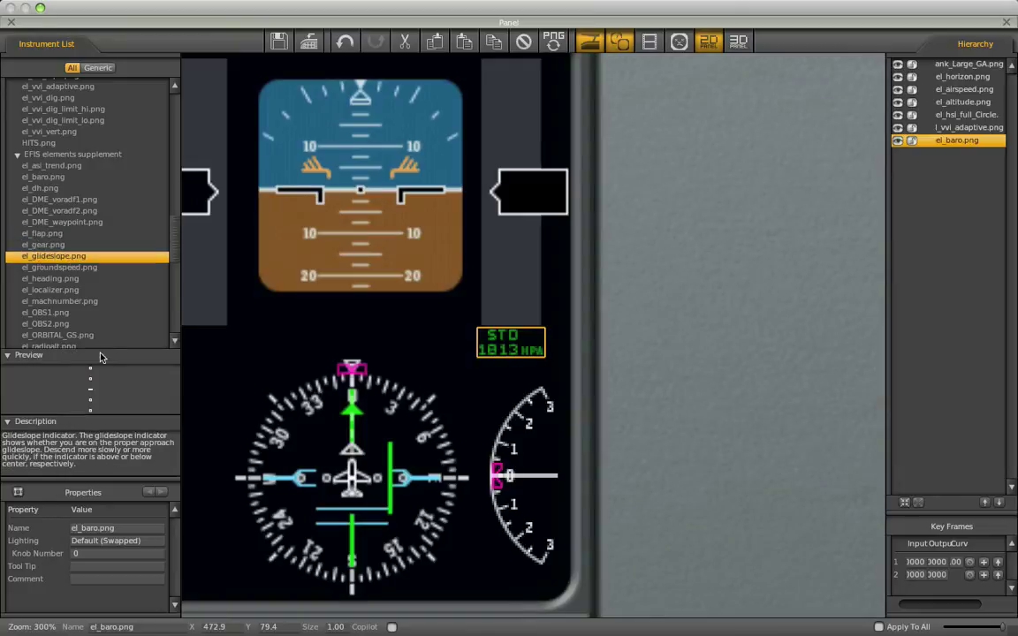
left_click_drag(91, 395, 244, 194)
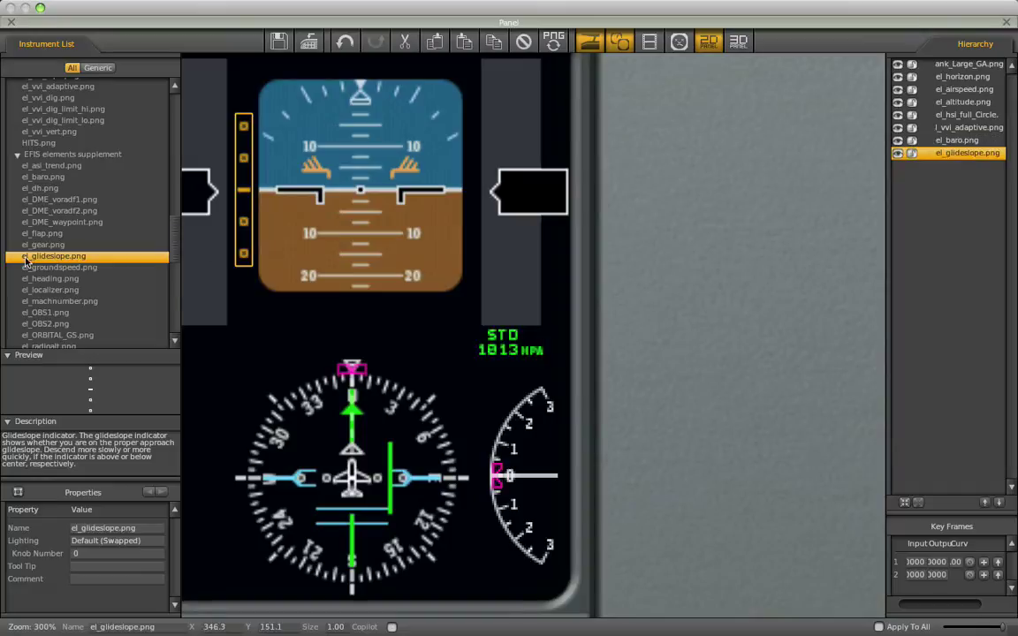
Check the ground speed position in the Safari photo and place el_groundspeed.png below the vertical speed scale at about X 474, Y -34.5.
left_click(63, 271)
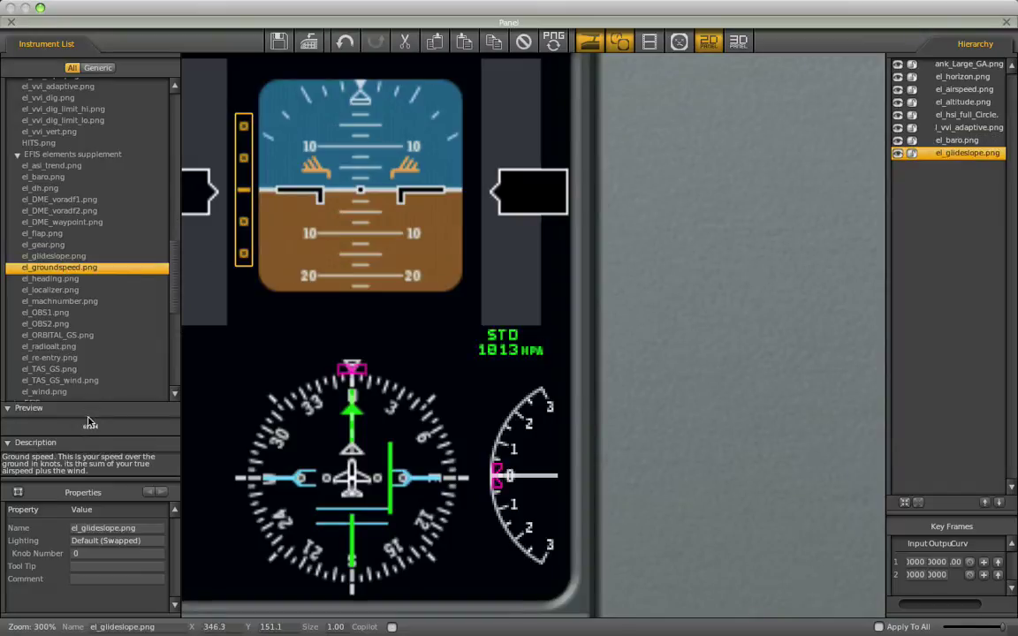
key("super+Tab")
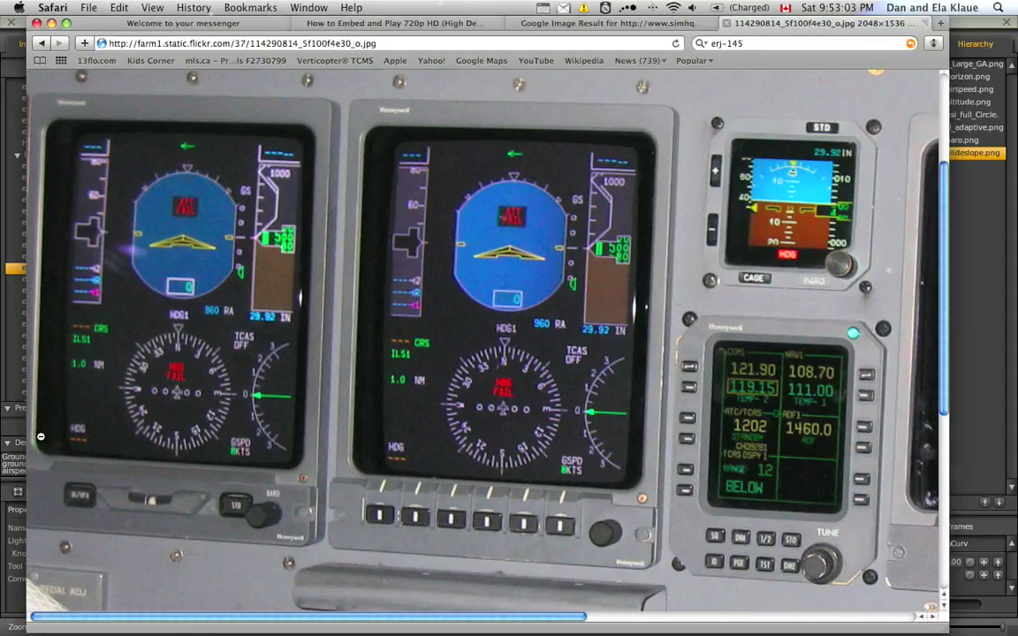
left_click(237, 451)
key("super+Tab")
left_click_drag(90, 426, 522, 588)
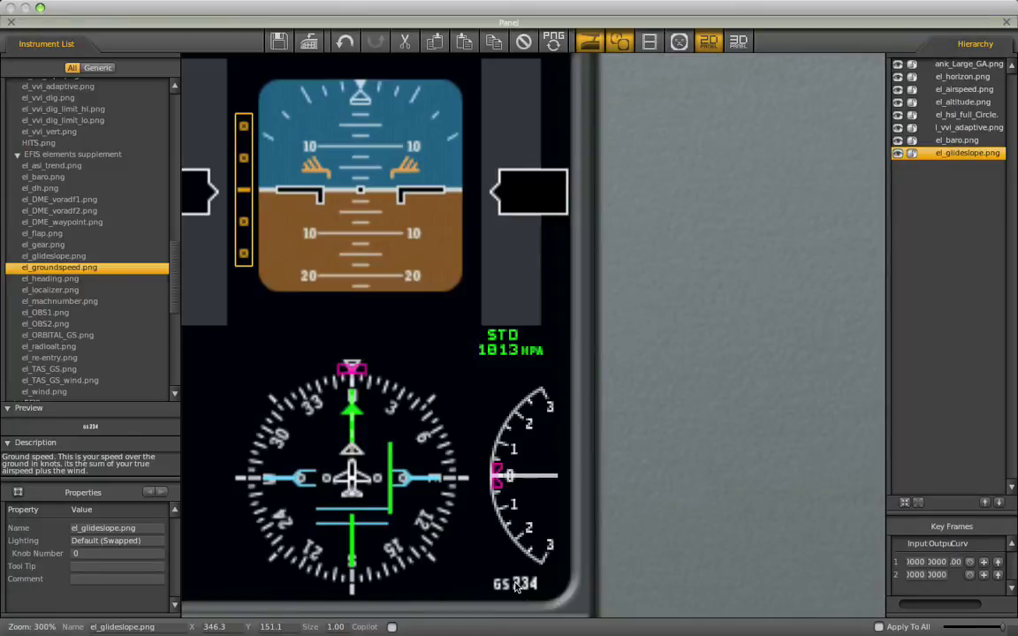
Following the cockpit photo in Safari, place el_heading.png in the display's lower-left corner at about X 317, Y -32.
left_click(55, 279)
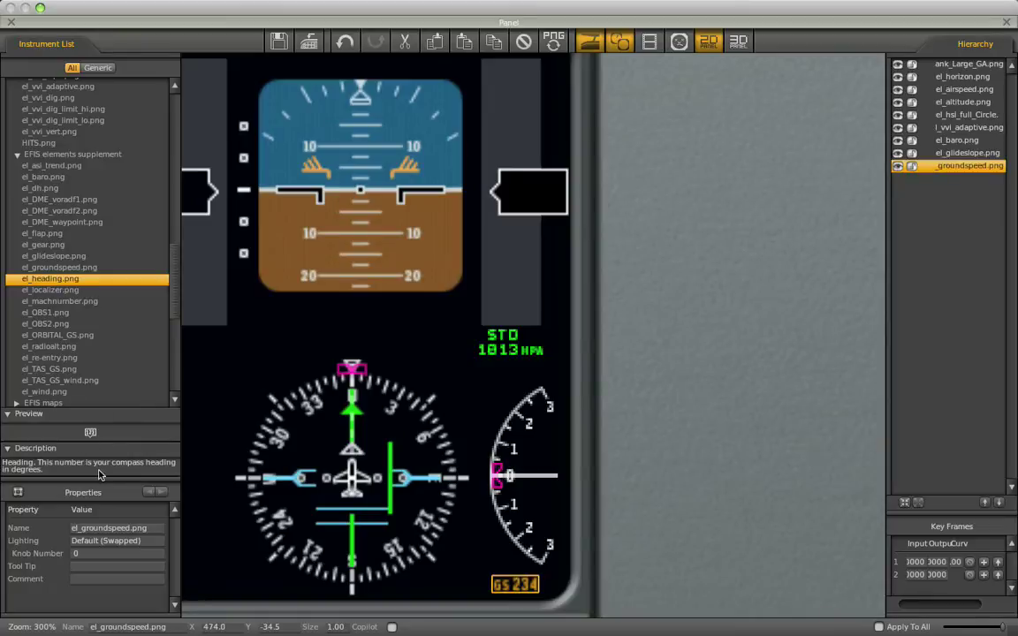
key("super+Tab")
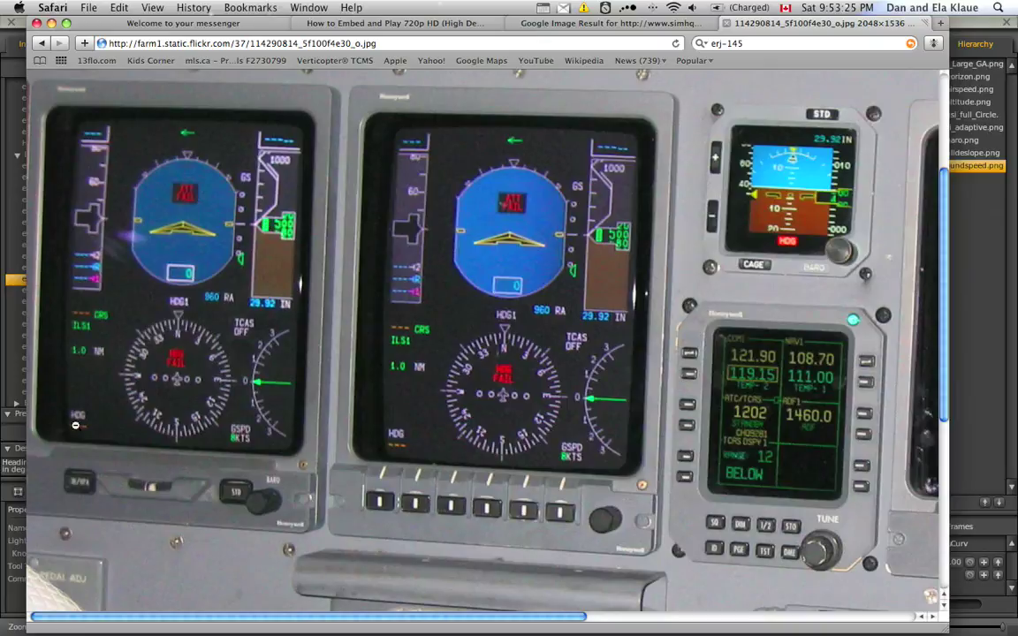
key("super+Tab")
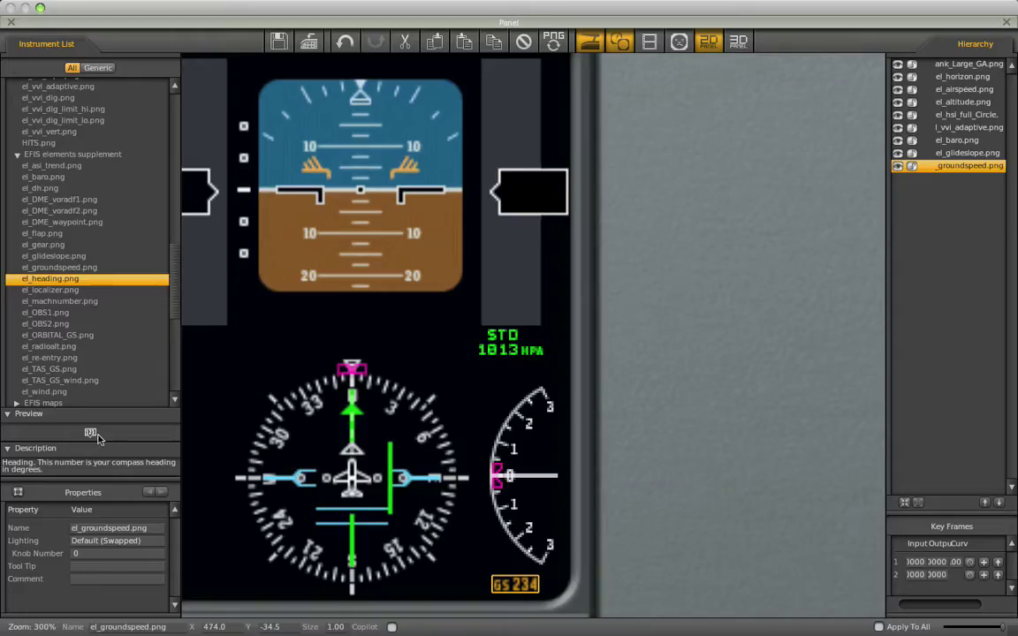
left_click_drag(91, 433, 200, 579)
scroll(677, 528, "down", 1)
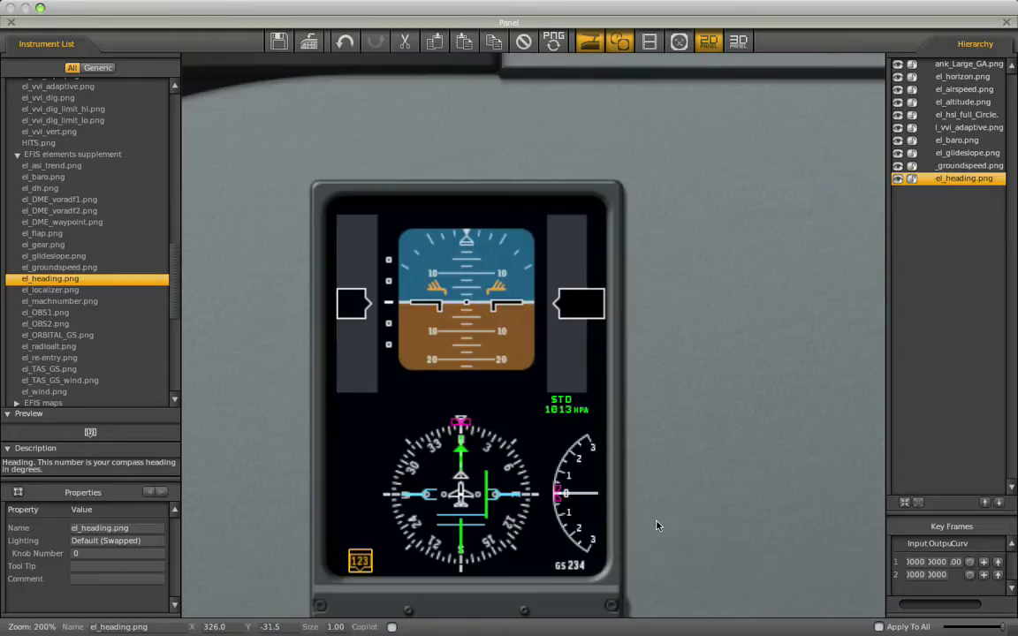
left_click_drag(356, 550, 346, 568)
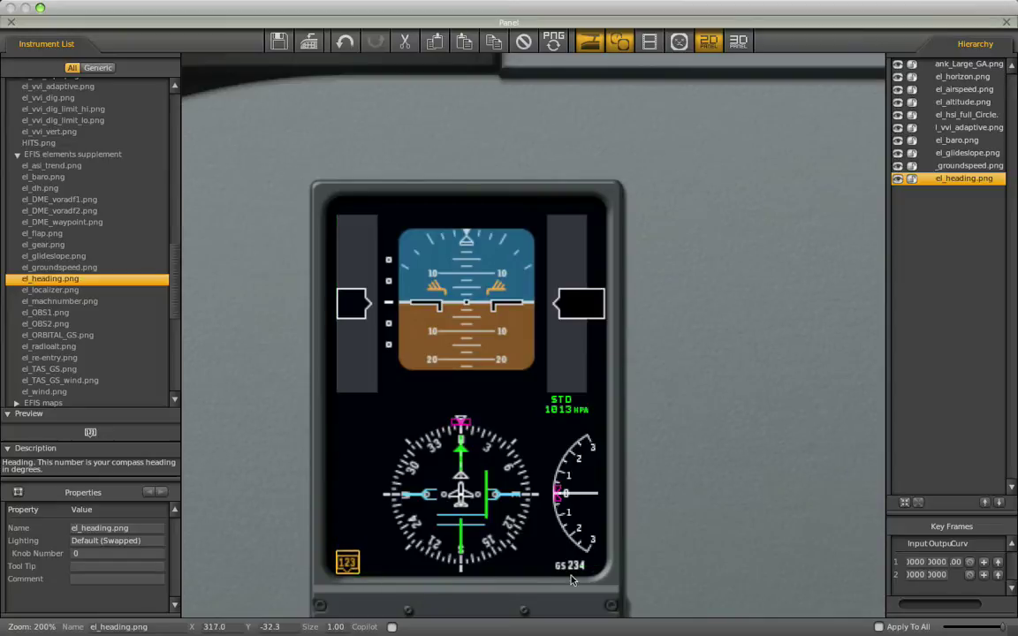
Place el_localizer.png centred just below the artificial horizon at about X 402, Y 96, and deselect it.
left_click(69, 293)
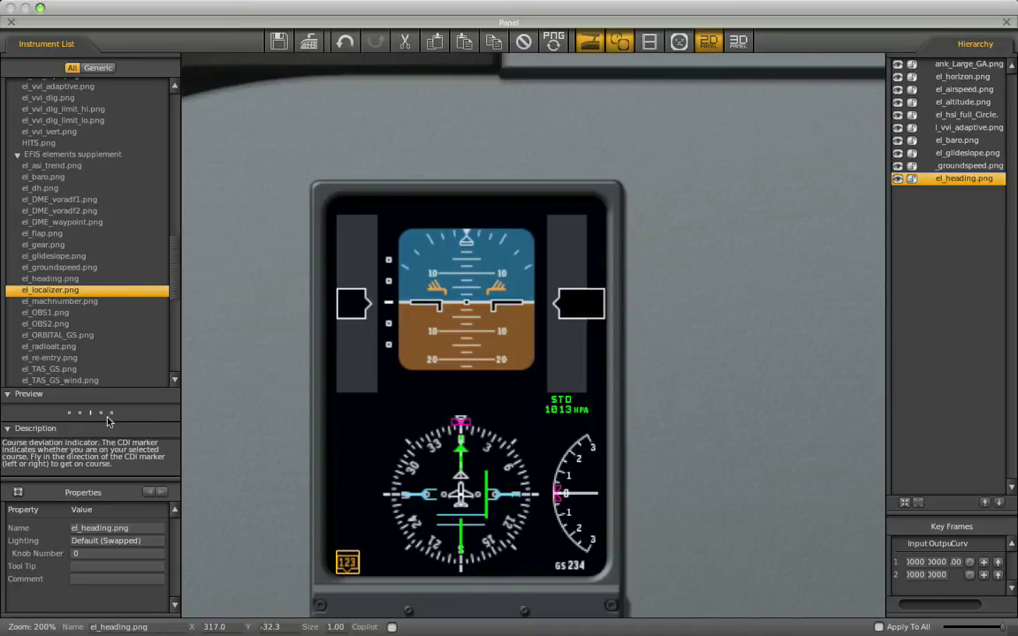
left_click_drag(91, 417, 468, 381)
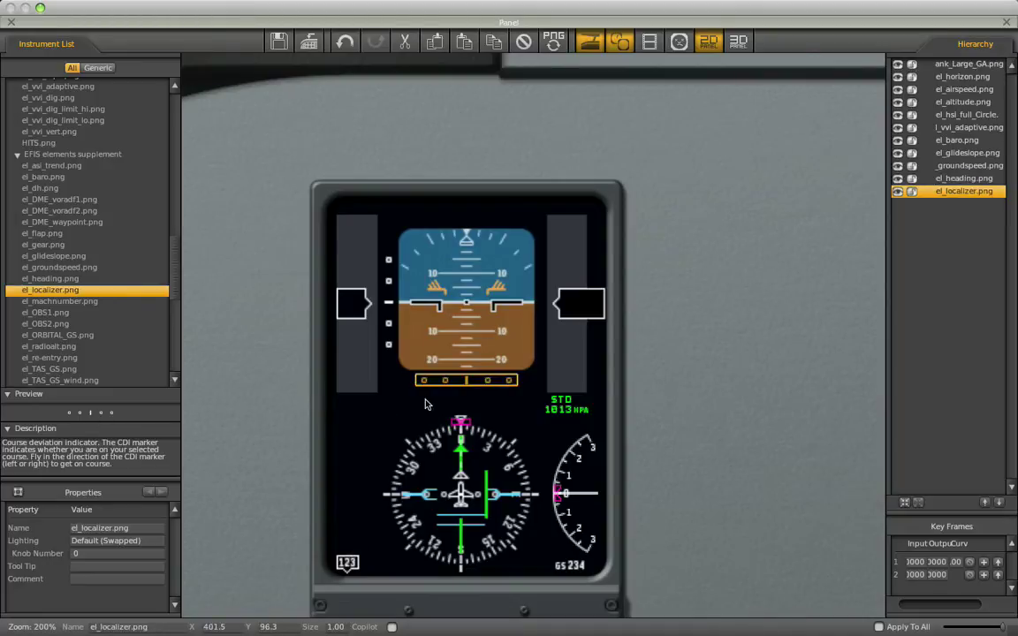
left_click(247, 395)
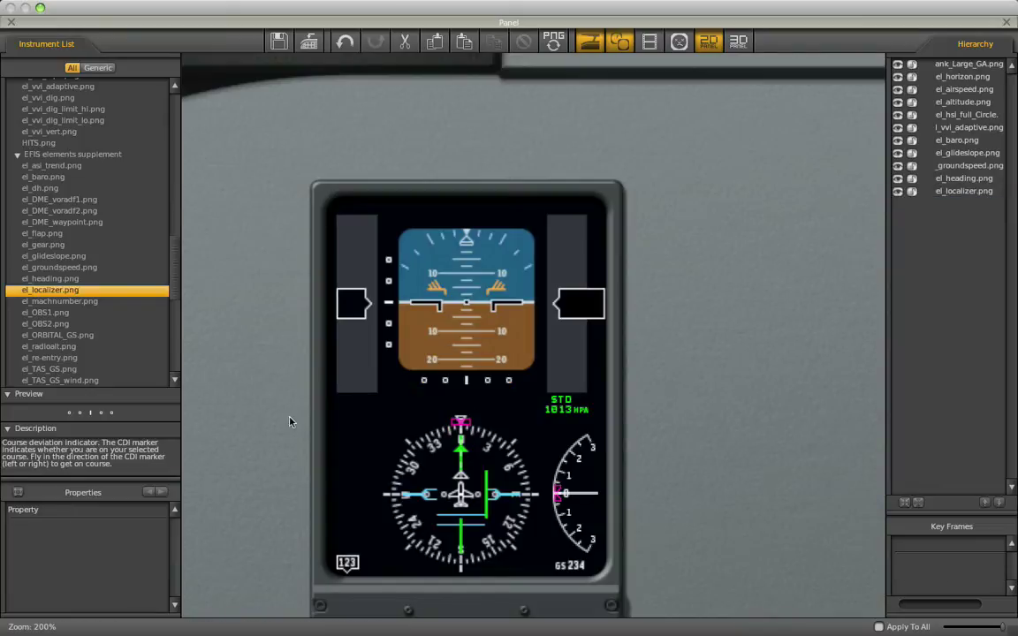
Check the radio altitude position in the Safari photo and place el_radioalt.png beside the barometric readout at about X 434.5, Y 79.3.
left_click(40, 303)
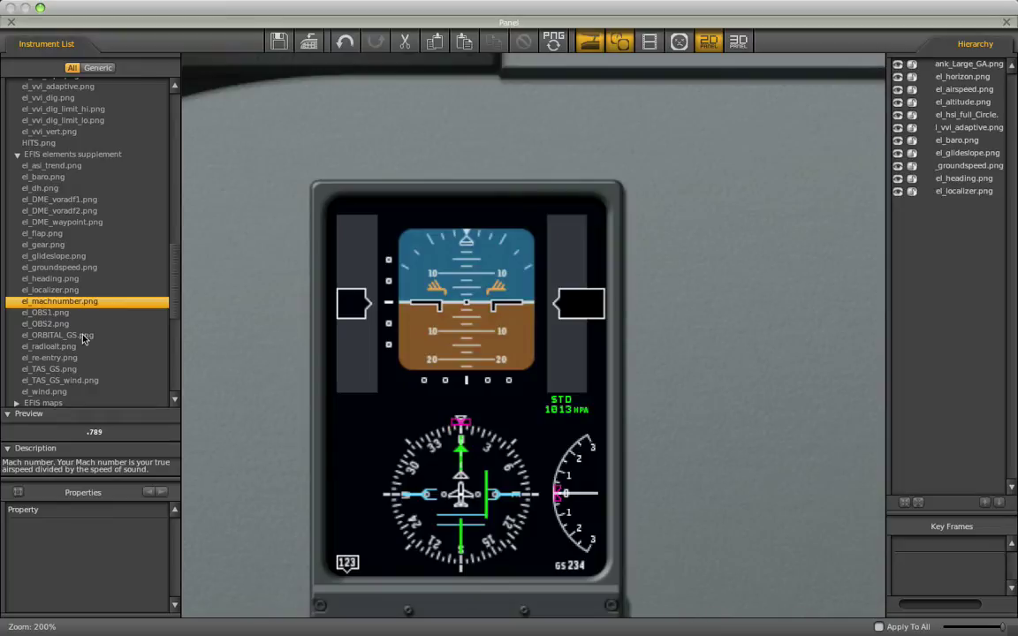
scroll(89, 307, "down", 1)
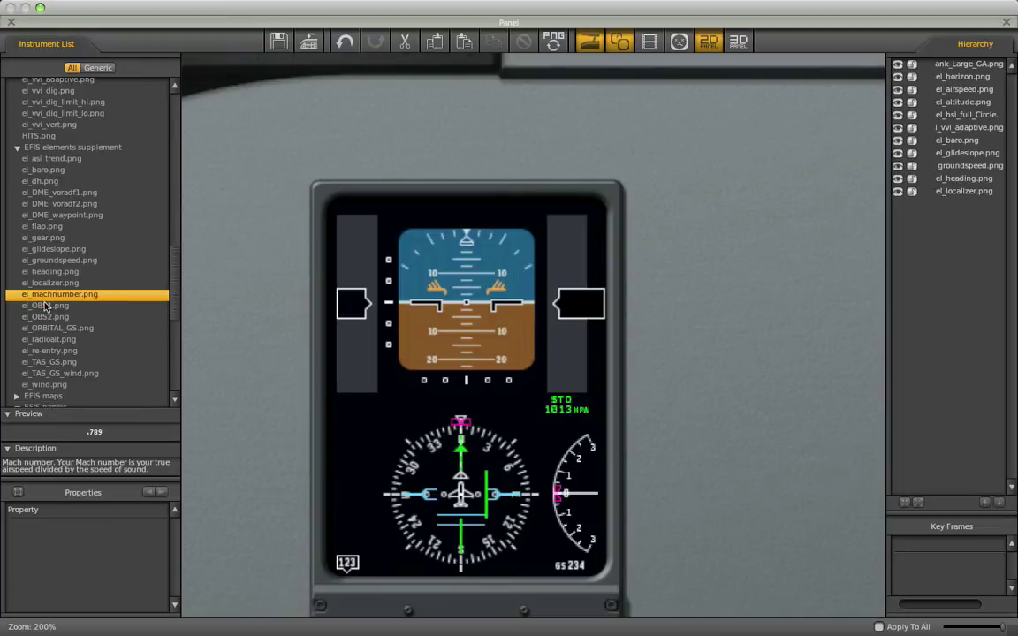
scroll(88, 296, "down", 1)
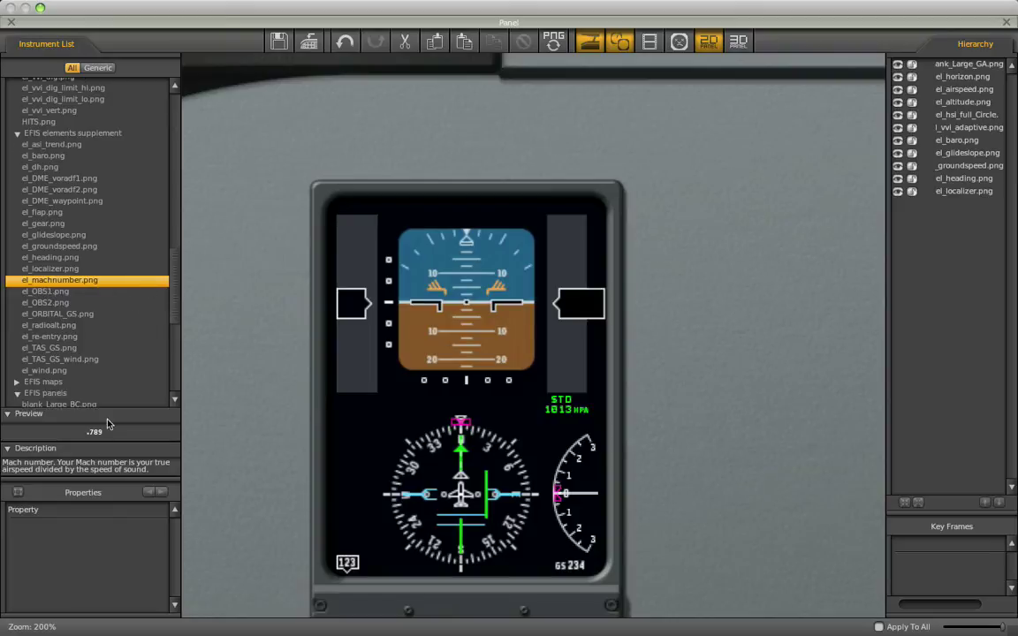
left_click(39, 304)
left_click(42, 314)
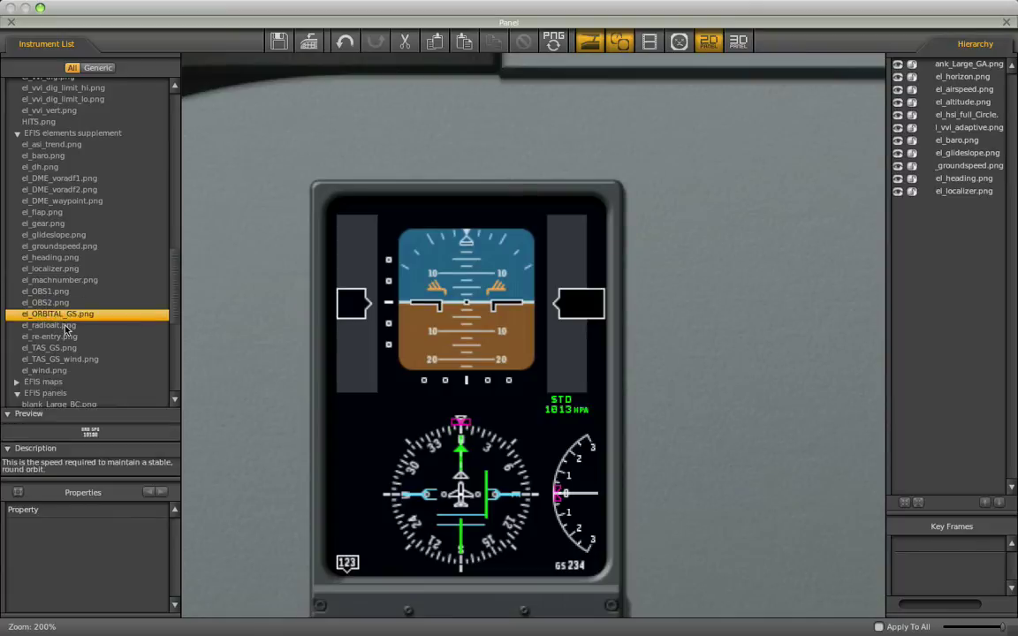
left_click(53, 326)
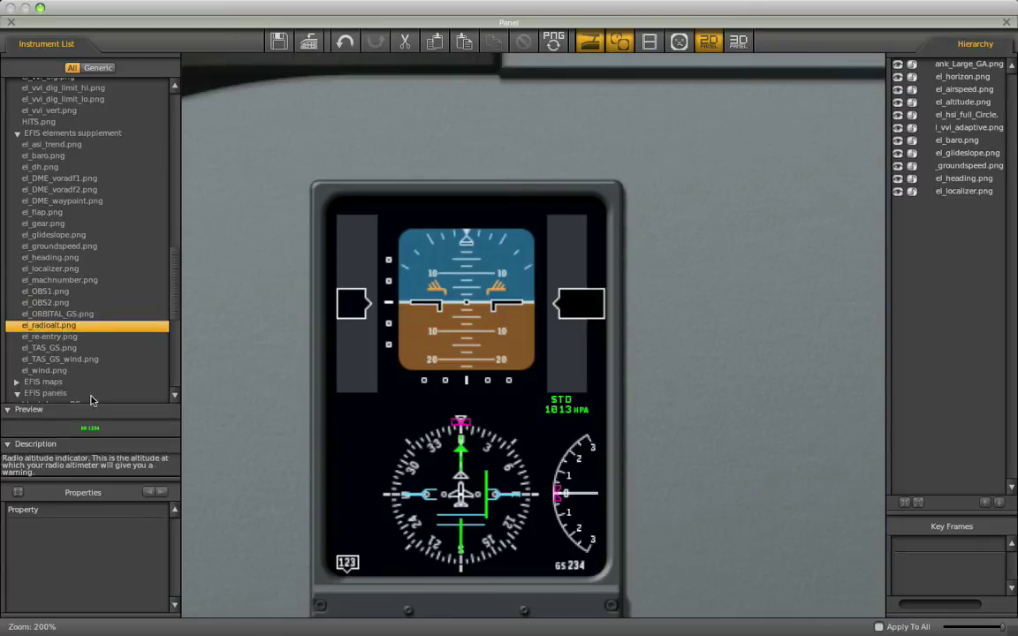
key("super+Tab")
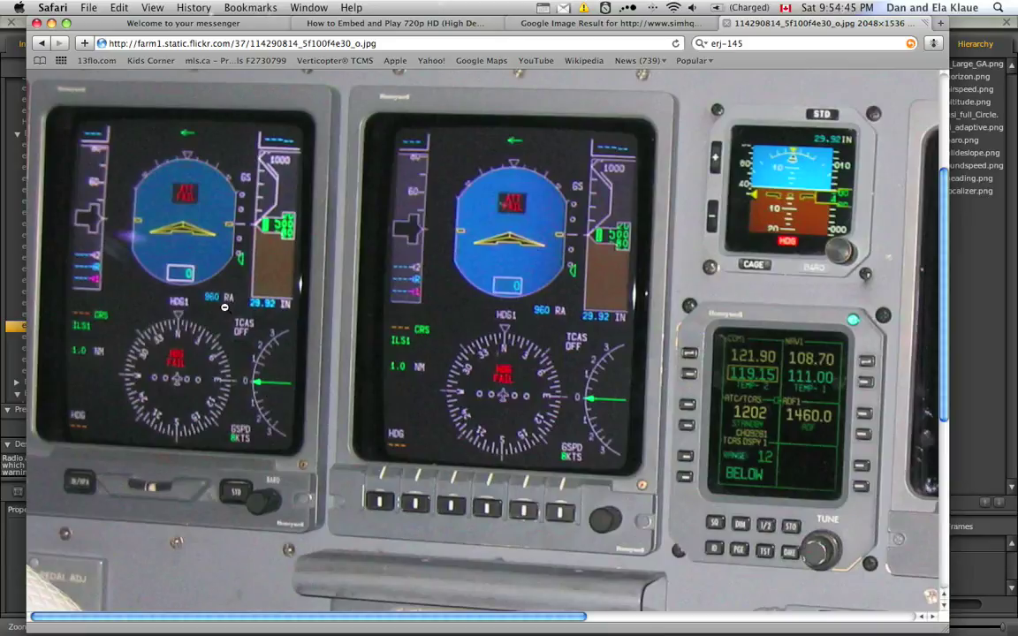
key("super+Tab")
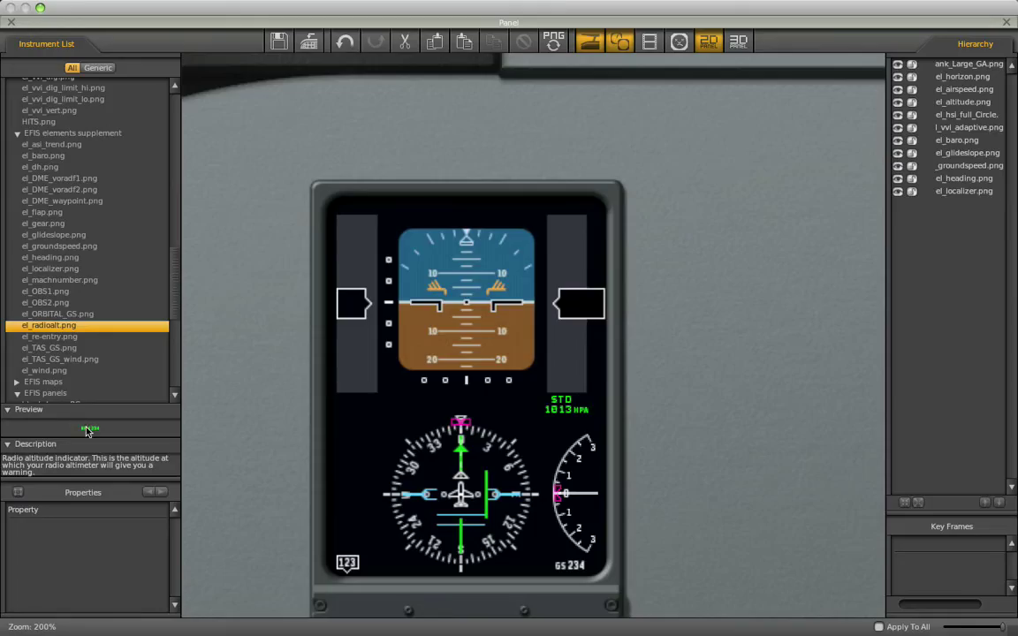
left_click_drag(87, 431, 515, 407)
key("super+Tab")
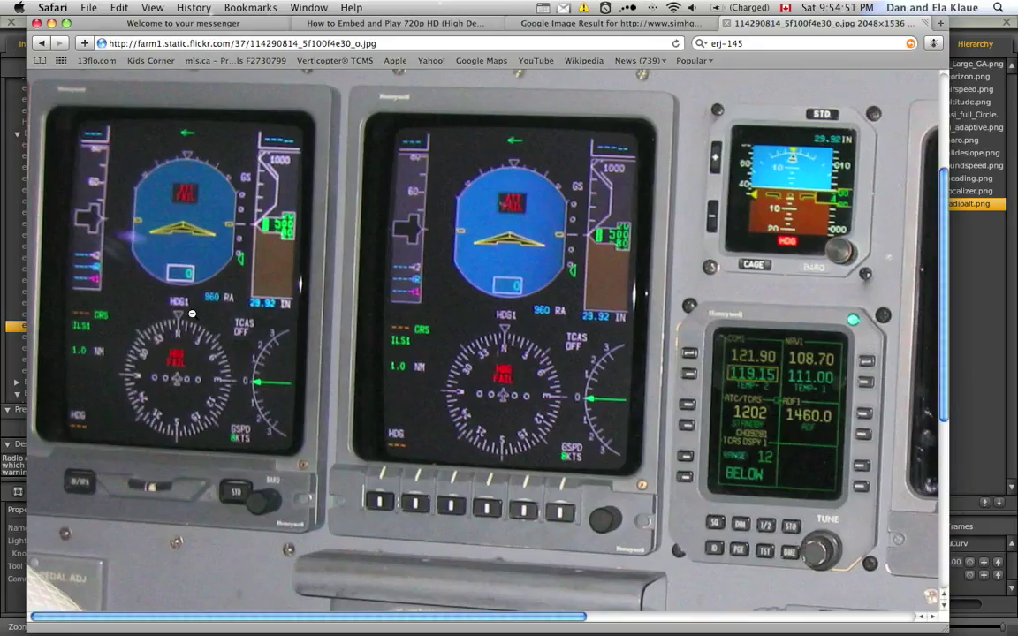
key("super+Tab")
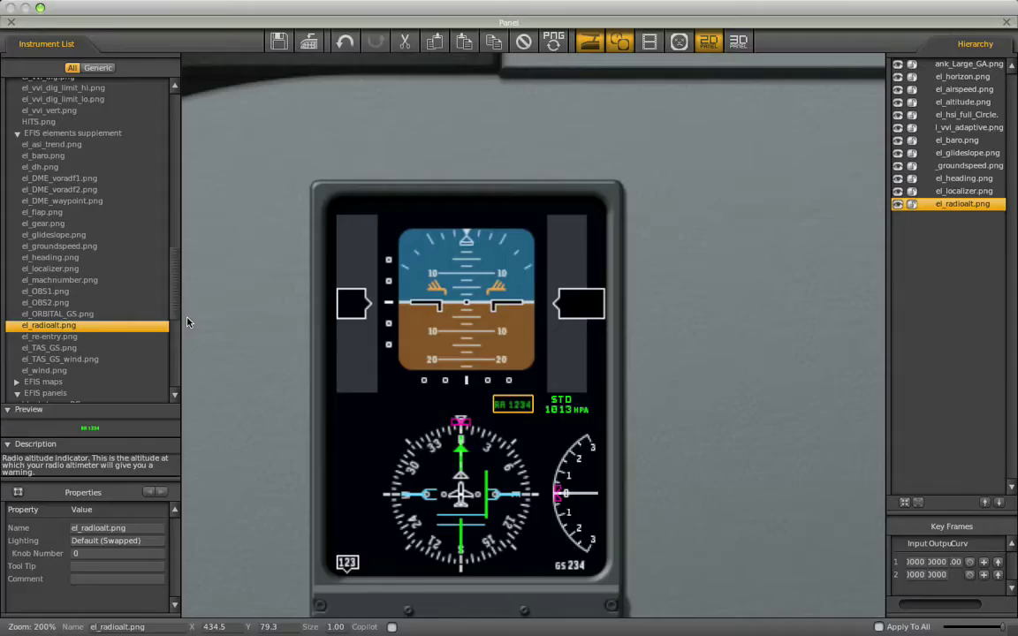
Following the cockpit photo in Safari, place el_wind.png above the artificial horizon at about X 415.5, Y 214.8.
scroll(73, 337, "down", 3)
left_click(60, 327)
left_click(61, 333)
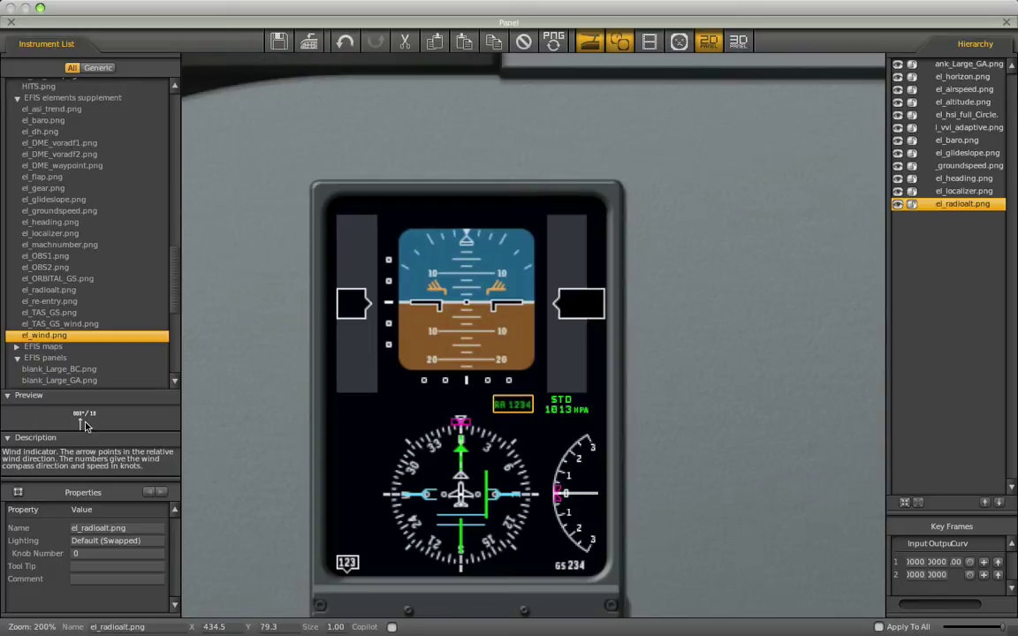
key("super+Tab")
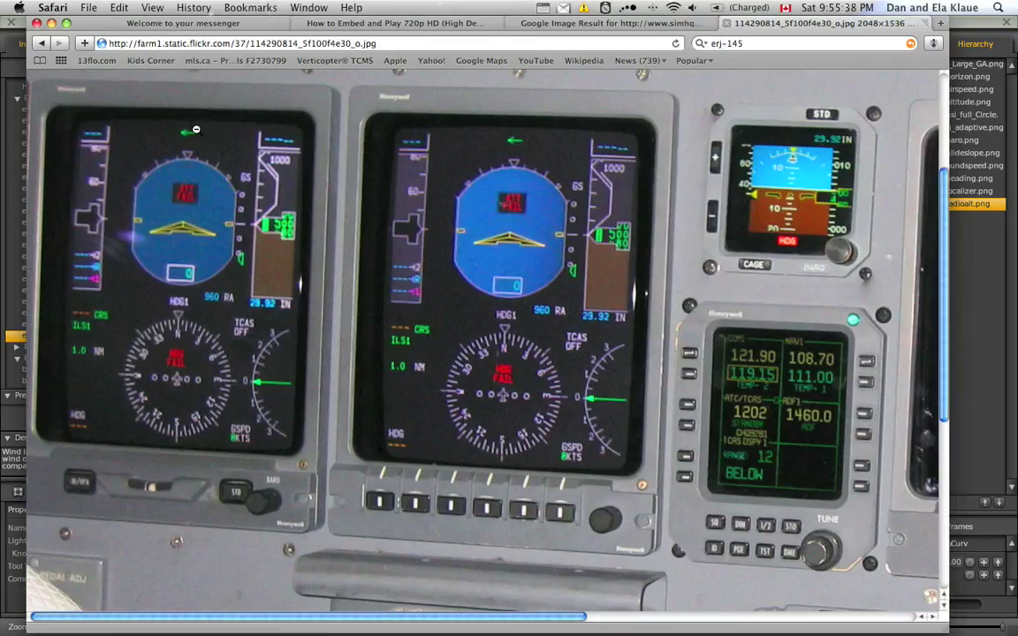
key("super+Tab")
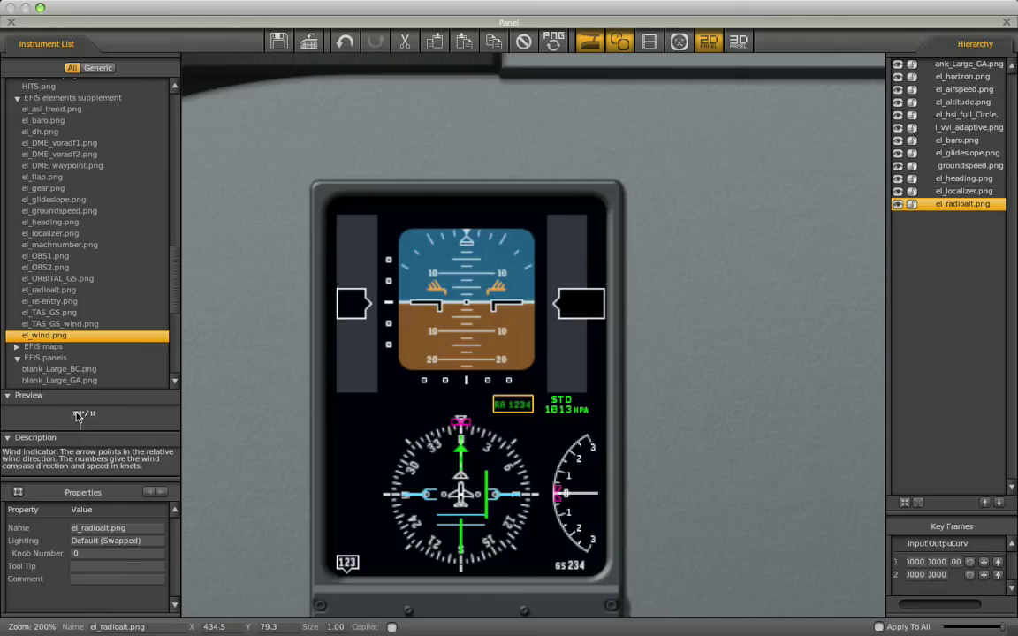
left_click_drag(77, 417, 485, 217)
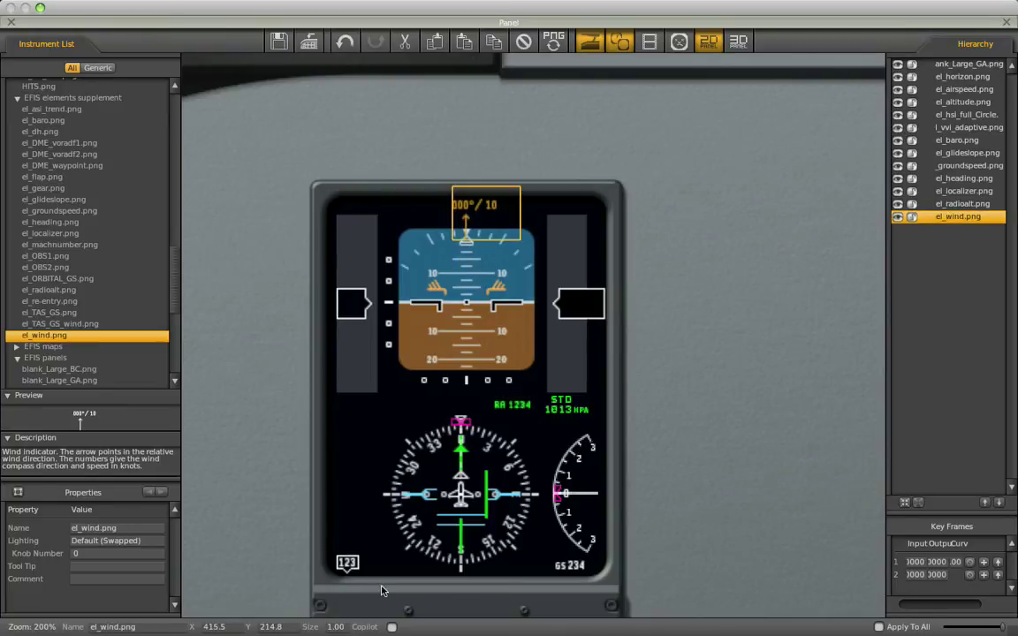
Scale el_wind.png to 0.6 and reposition it above the artificial horizon at about X 412, Y 216.5.
left_click(338, 628)
type("0.6")
key("Return")
left_click(535, 177)
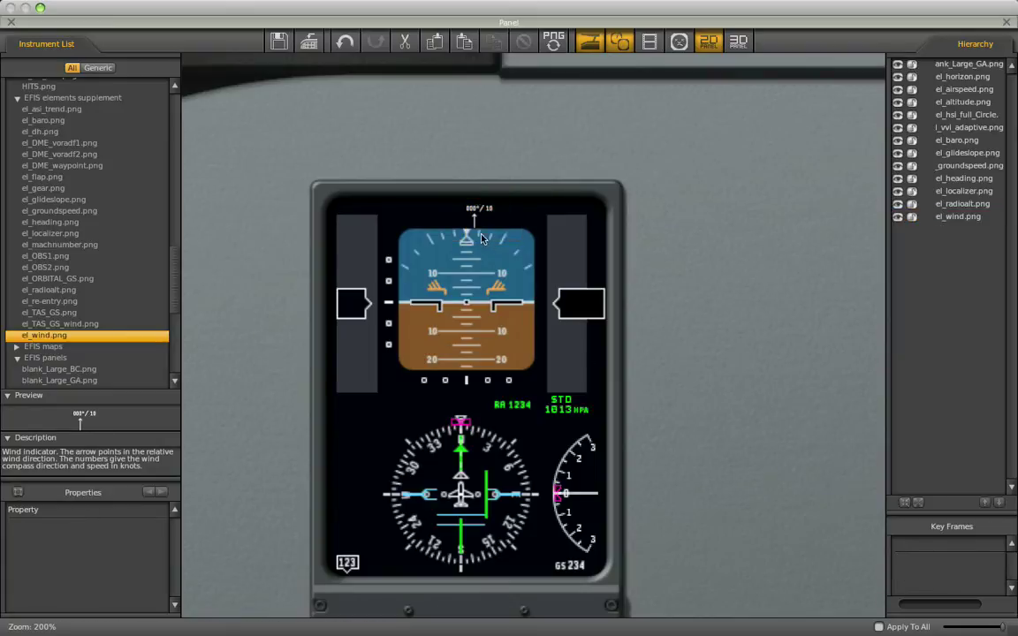
left_click(476, 221)
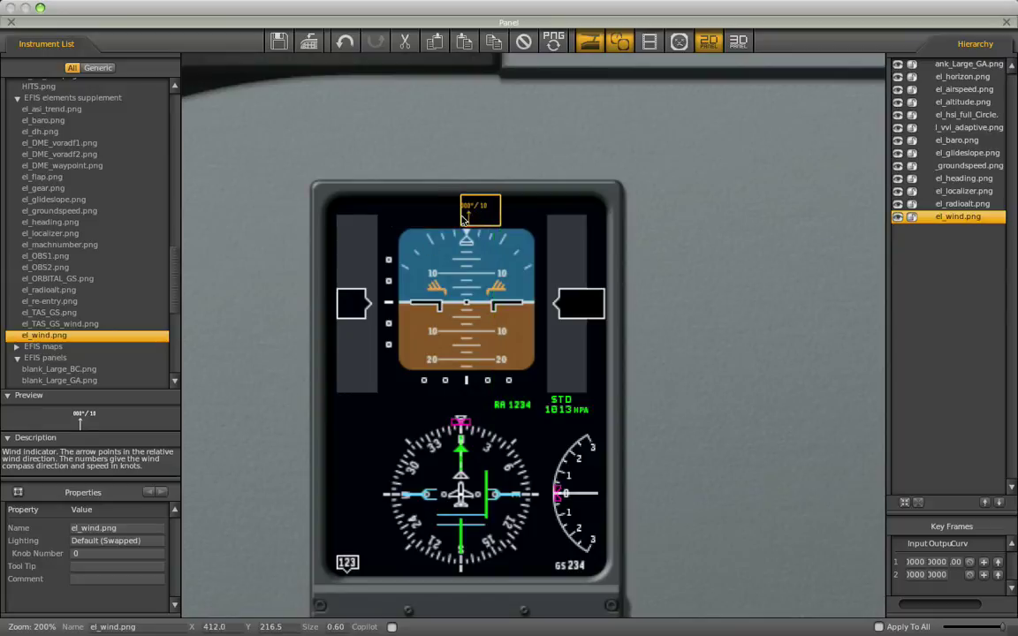
Browse the previews of the HUD instruments for an alternative wind indicator.
scroll(142, 364, "down", 8)
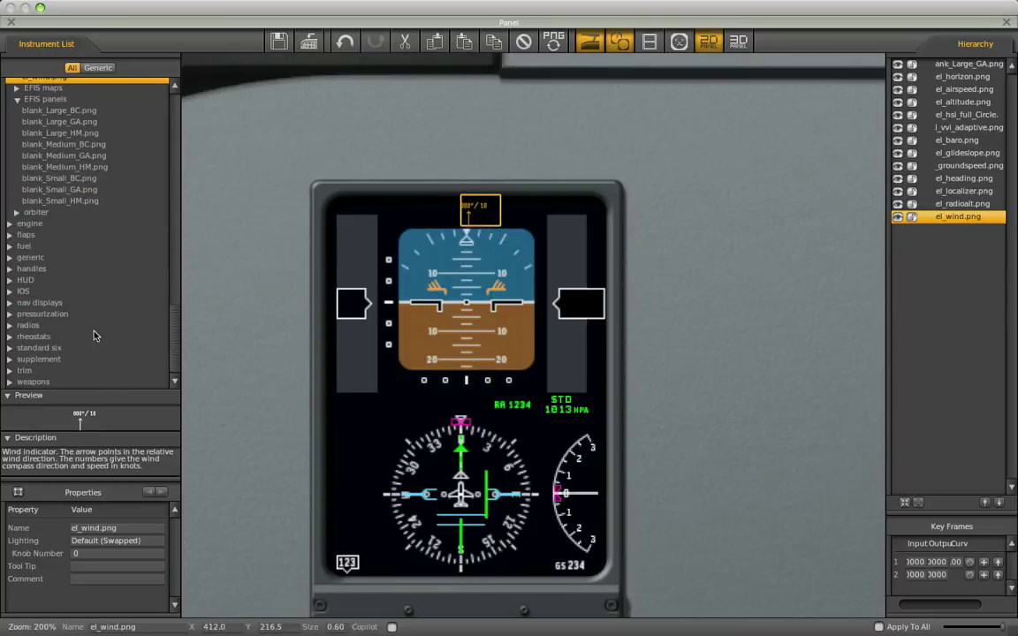
left_click(11, 281)
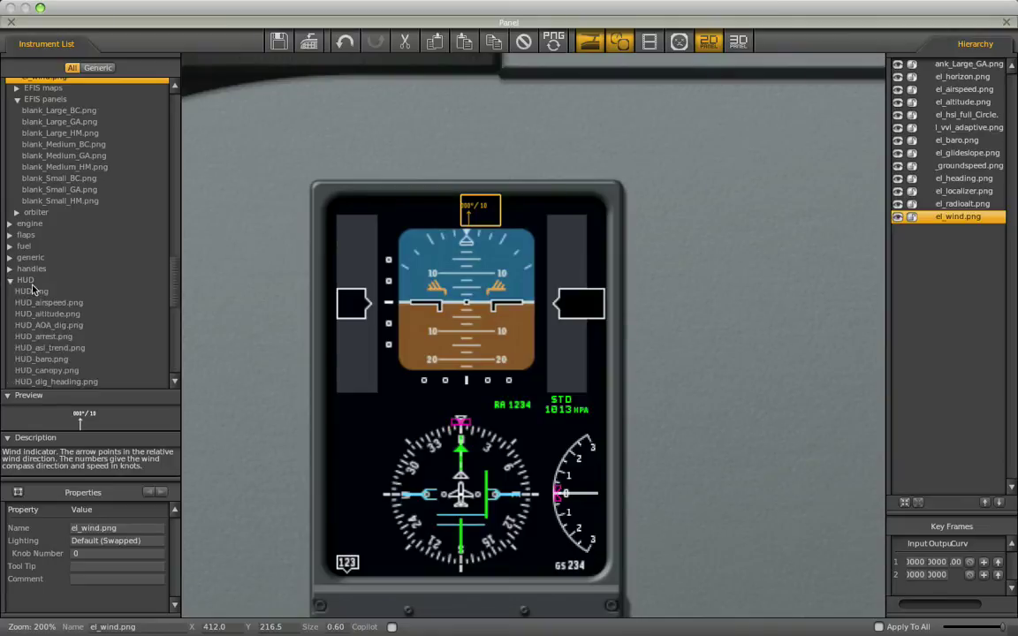
left_click(33, 302)
left_click(44, 105)
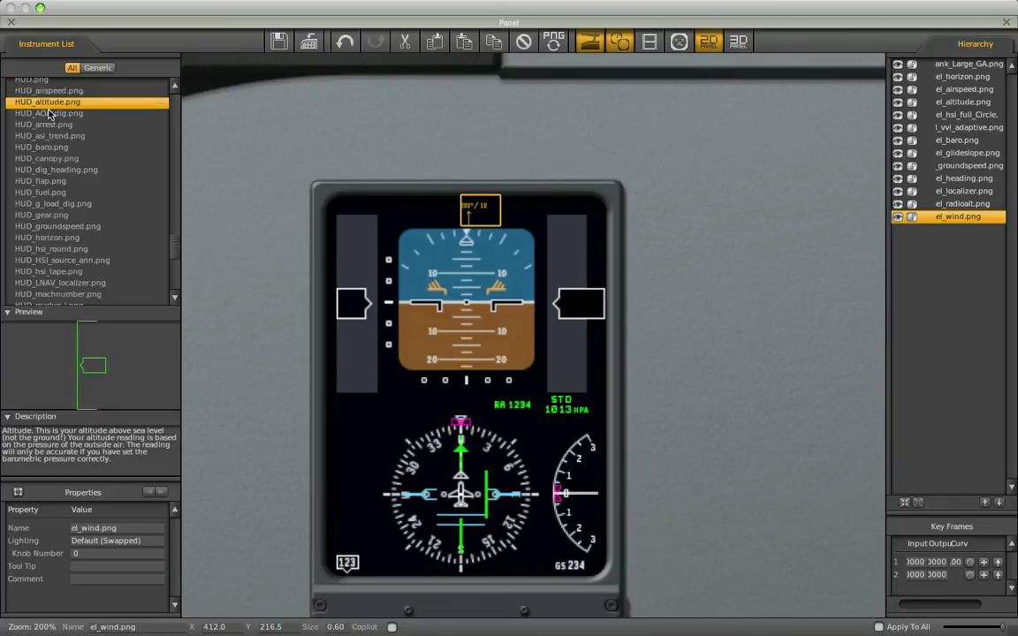
left_click(57, 125)
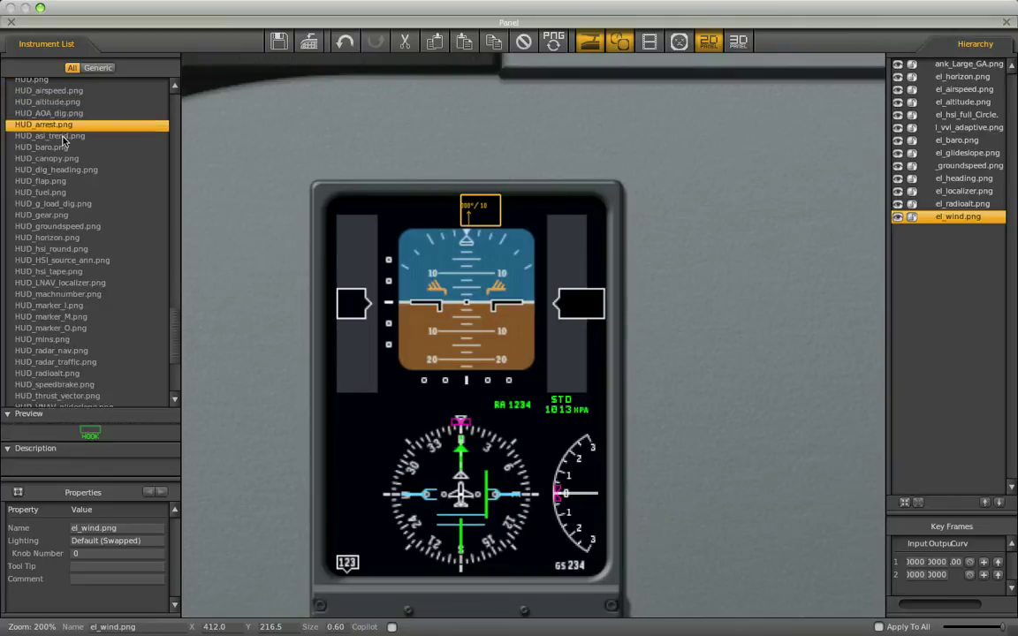
left_click(63, 137)
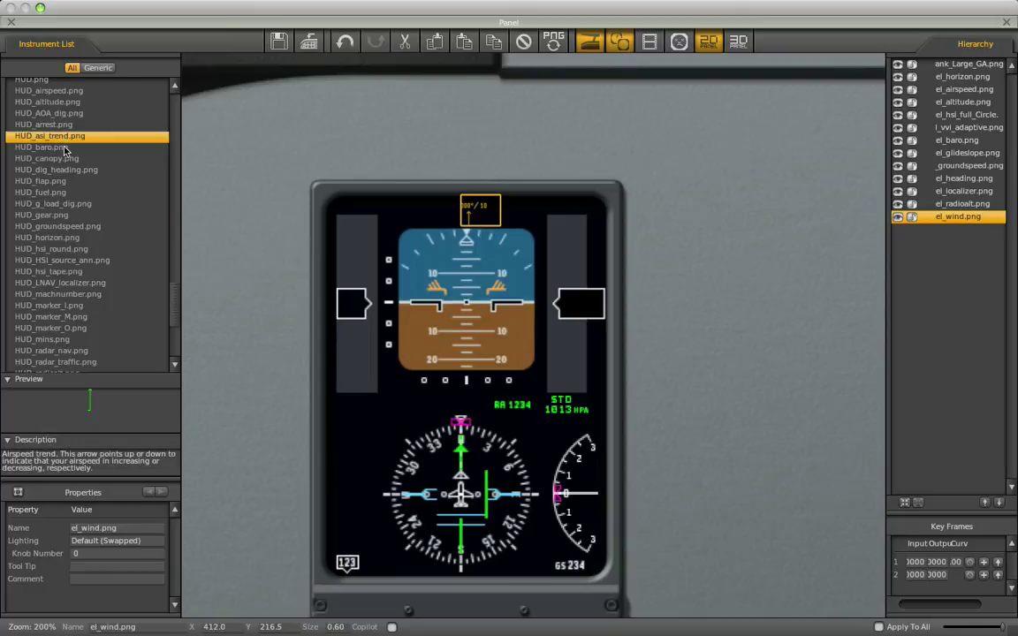
left_click(65, 148)
left_click(71, 170)
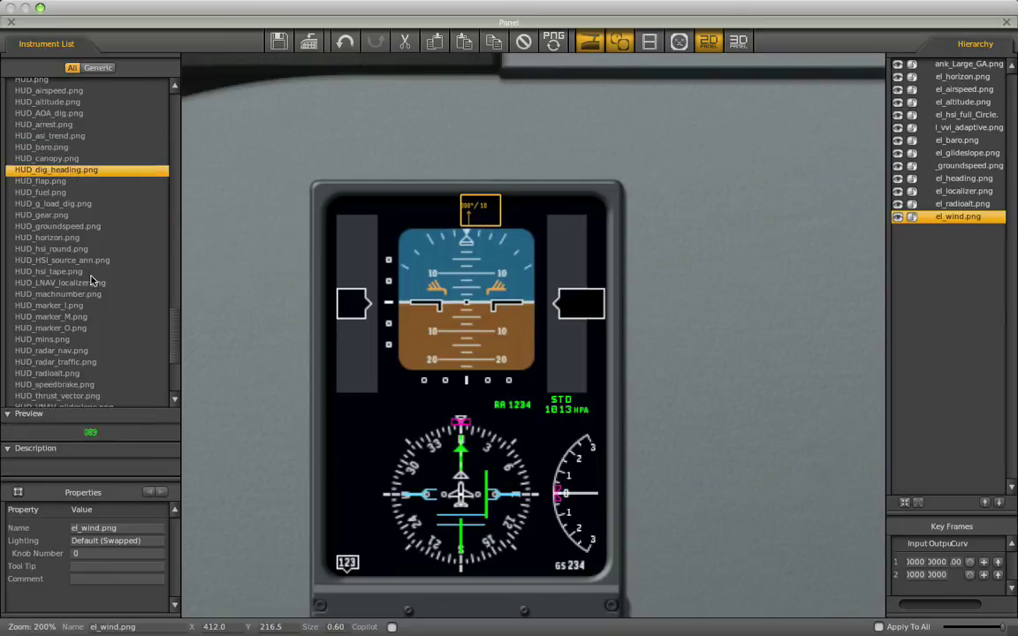
left_click(79, 372)
scroll(84, 369, "down", 3)
left_click(72, 340)
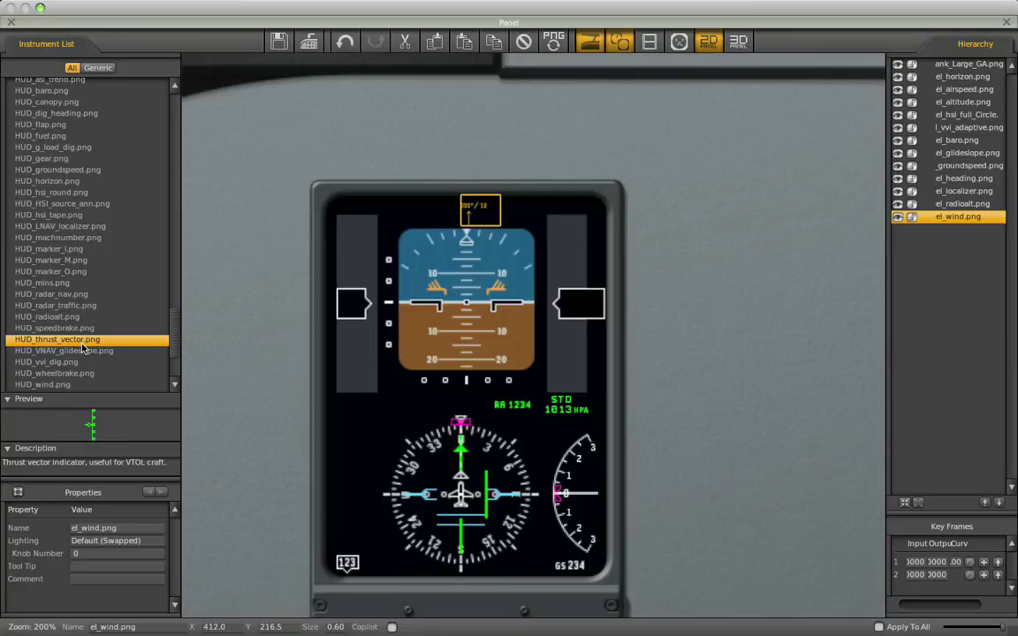
left_click(82, 351)
scroll(85, 354, "down", 3)
left_click(85, 331)
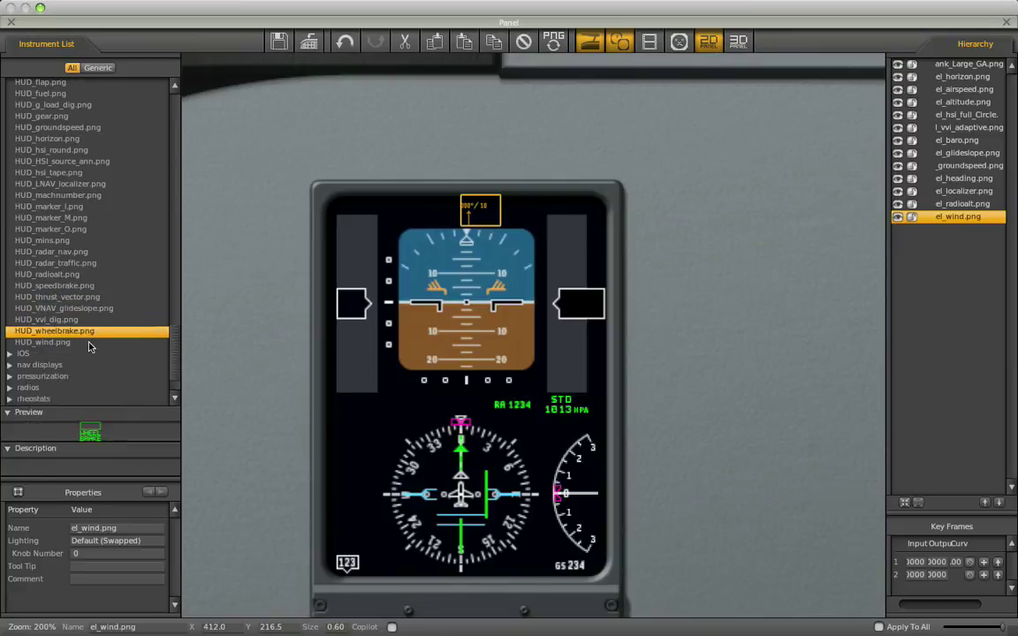
Replace el_wind.png with HUD_wind.png, centred above the artificial horizon at about X 401.5, Y 217.8.
left_click(88, 344)
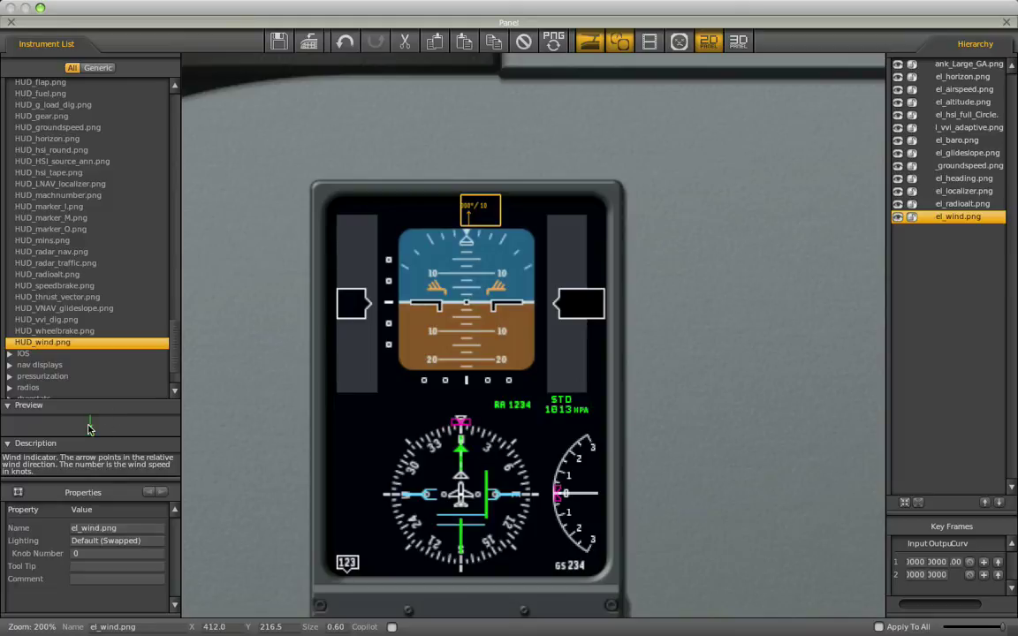
left_click_drag(88, 428, 481, 221)
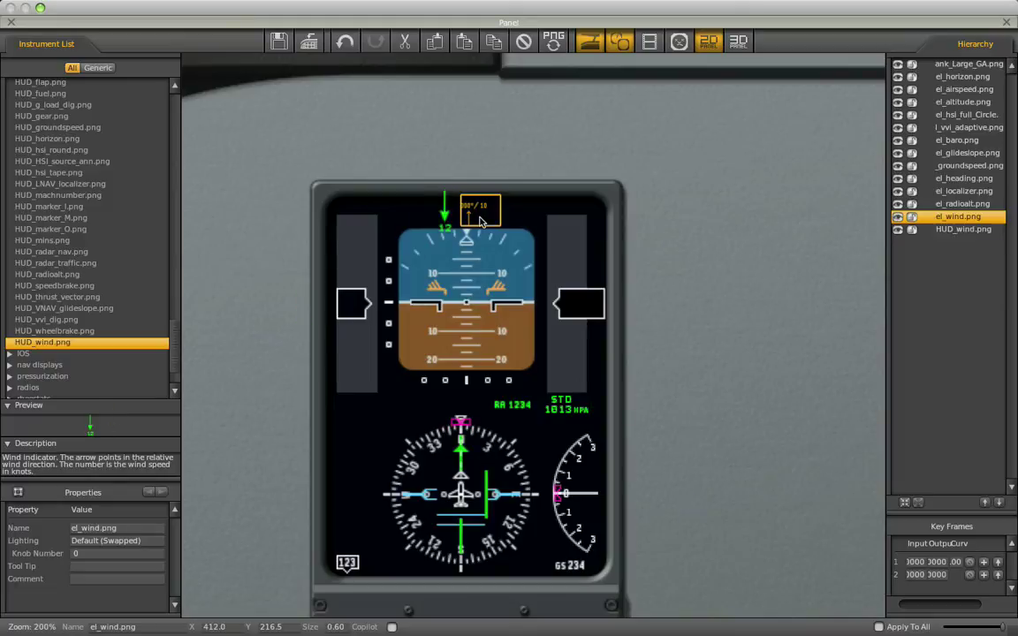
key("Delete")
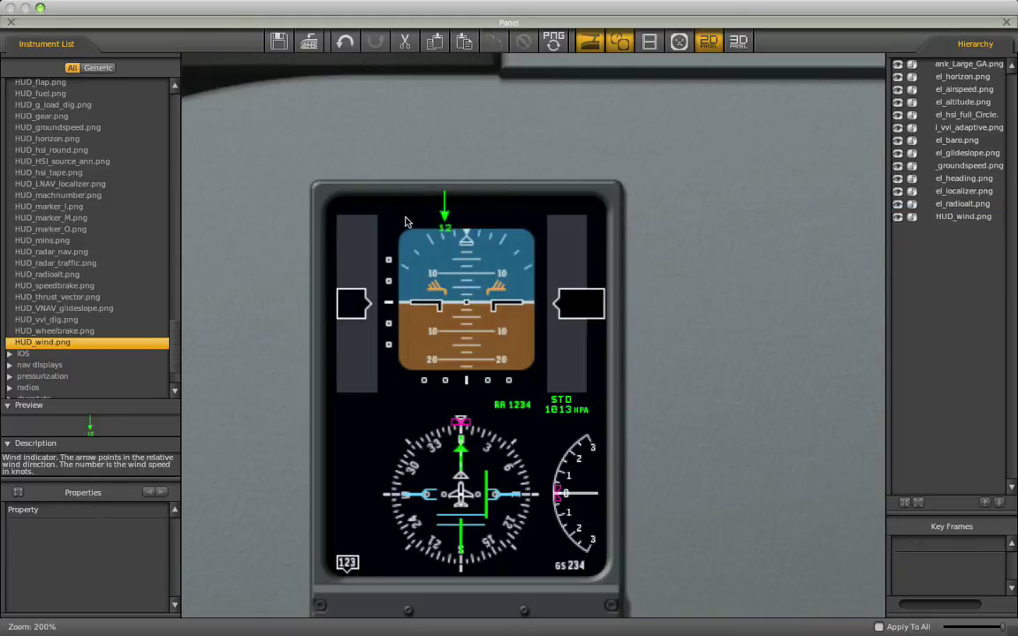
left_click_drag(429, 212, 466, 214)
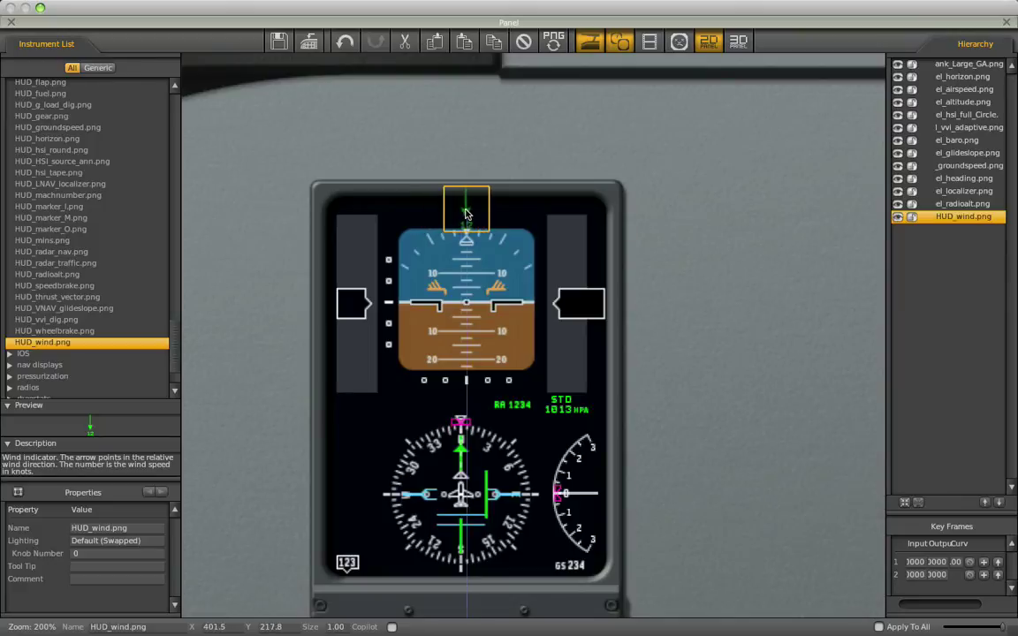
Scale HUD_wind.png to 0.6 and deselect it.
left_click(331, 631)
type("0.6")
key("Return")
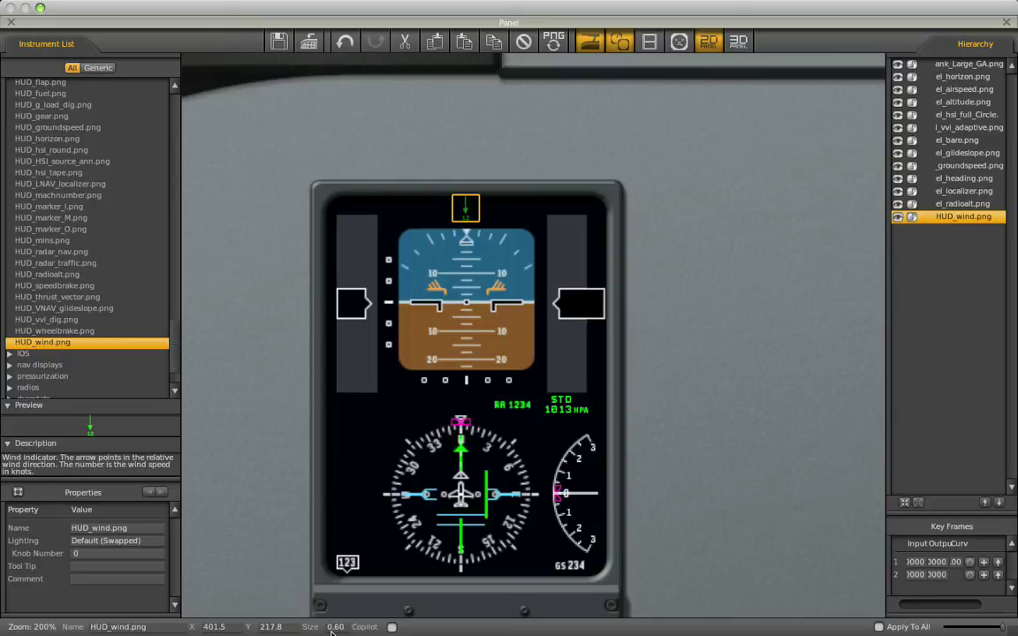
left_click(422, 155)
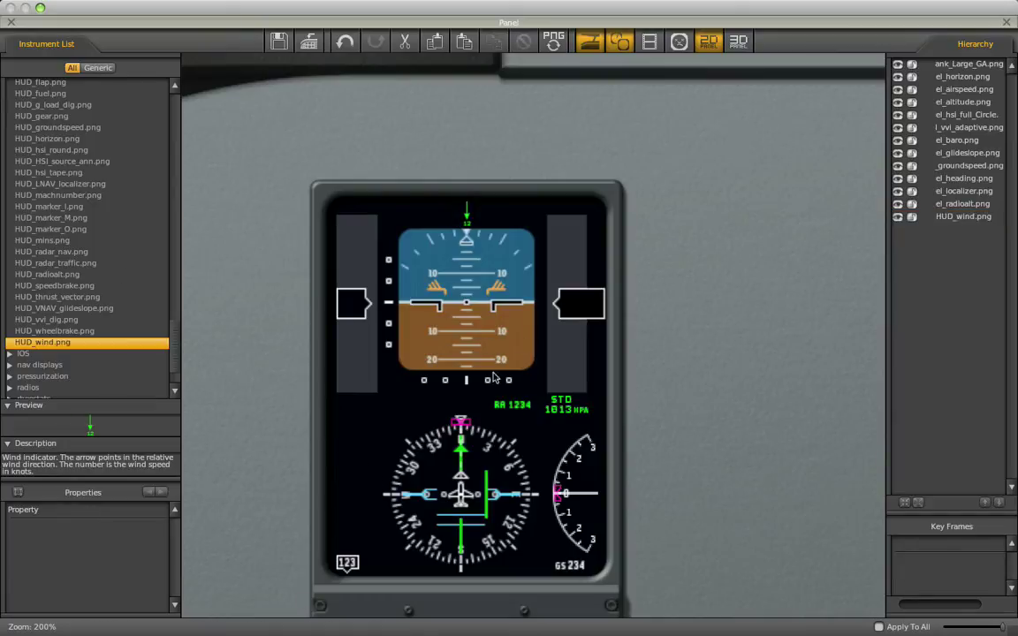
Examine the assembled primary flight display within the whole panel and up close, and return to the EFIS items in the instrument list.
scroll(126, 266, "up", 4)
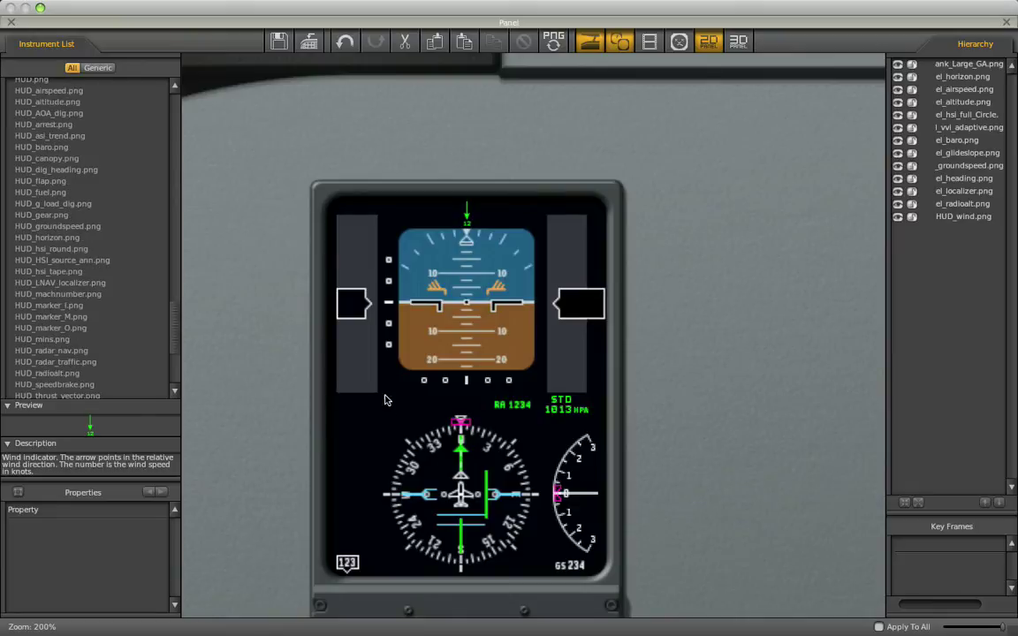
scroll(567, 321, "down", 8)
scroll(237, 195, "up", 4)
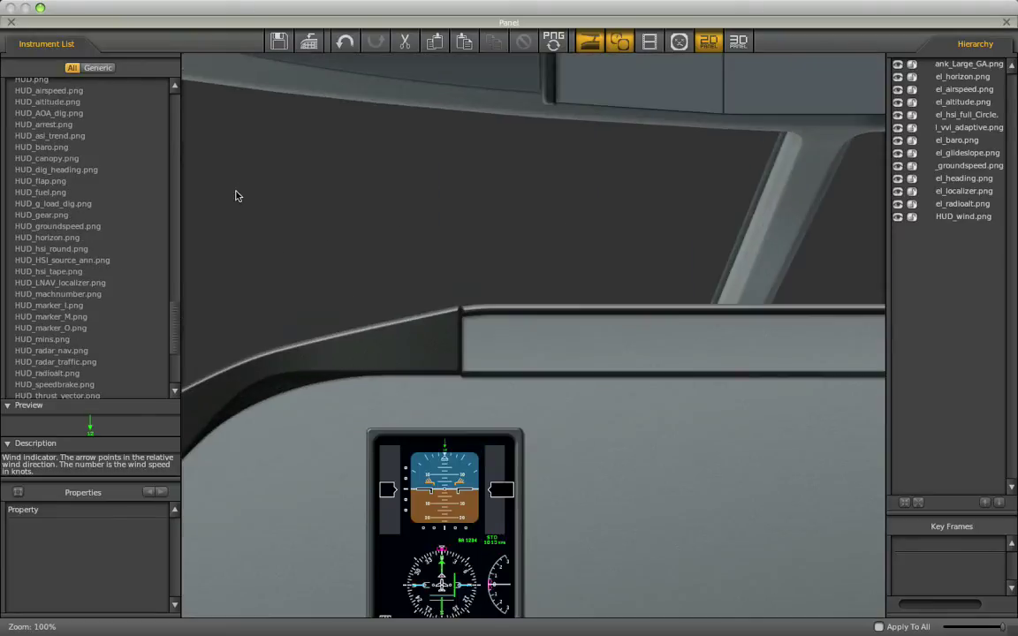
scroll(398, 310, "down", 3)
scroll(266, 363, "up", 2)
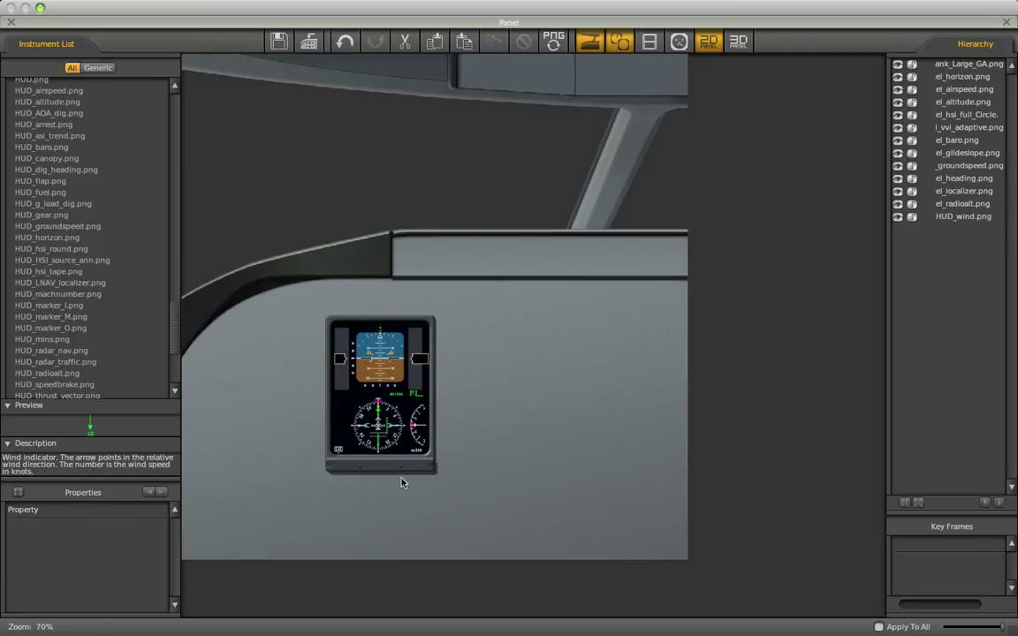
scroll(368, 492, "up", 3)
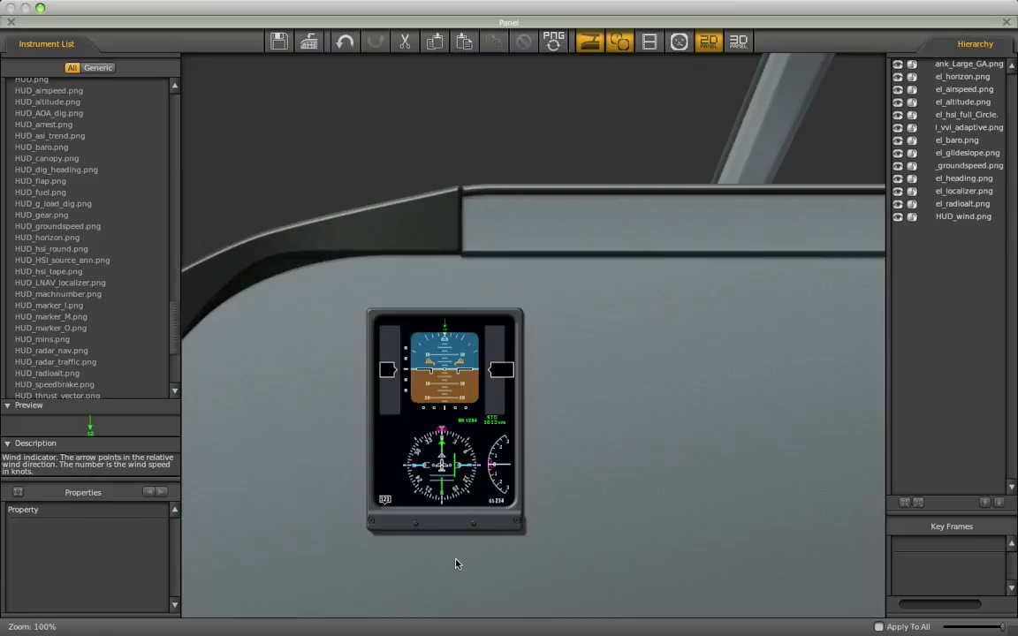
scroll(403, 535, "up", 2)
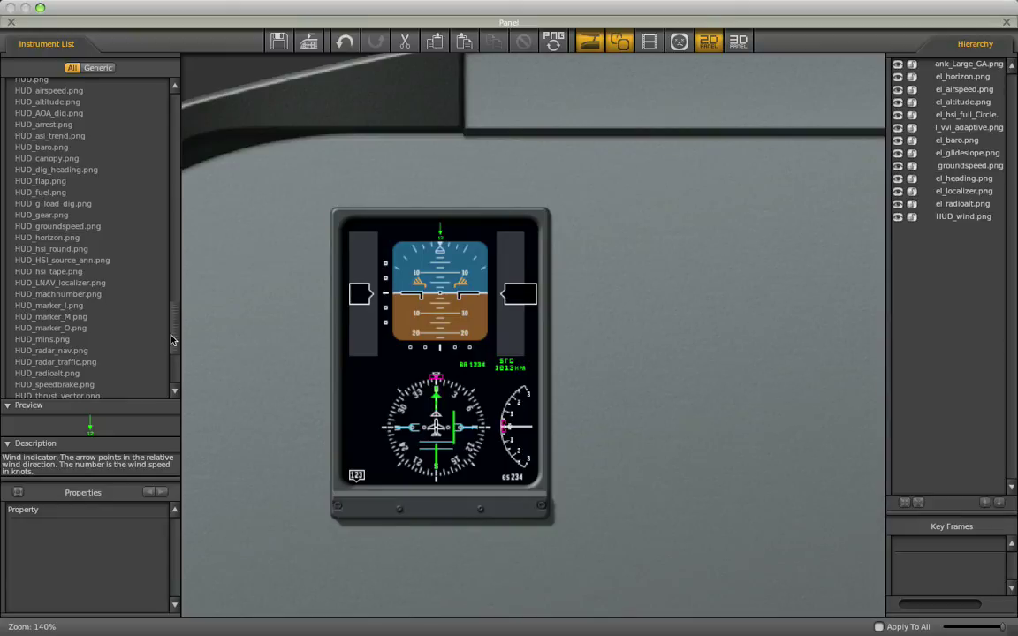
scroll(160, 309, "up", 9)
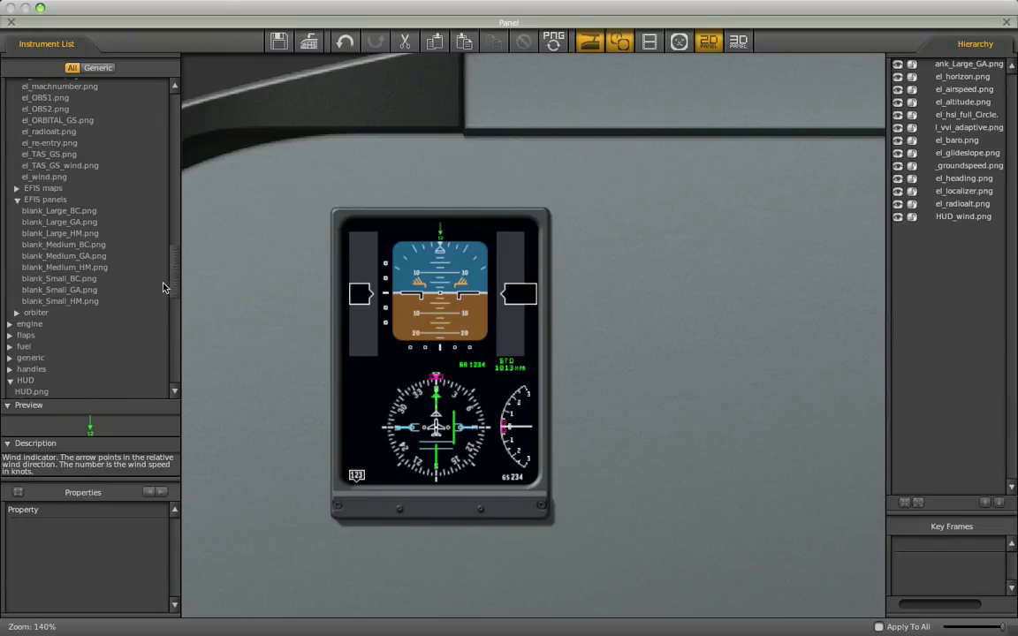
Collapse the HUD, EFIS panels, ECAM and EFIS groups in the instrument list.
left_click(8, 381)
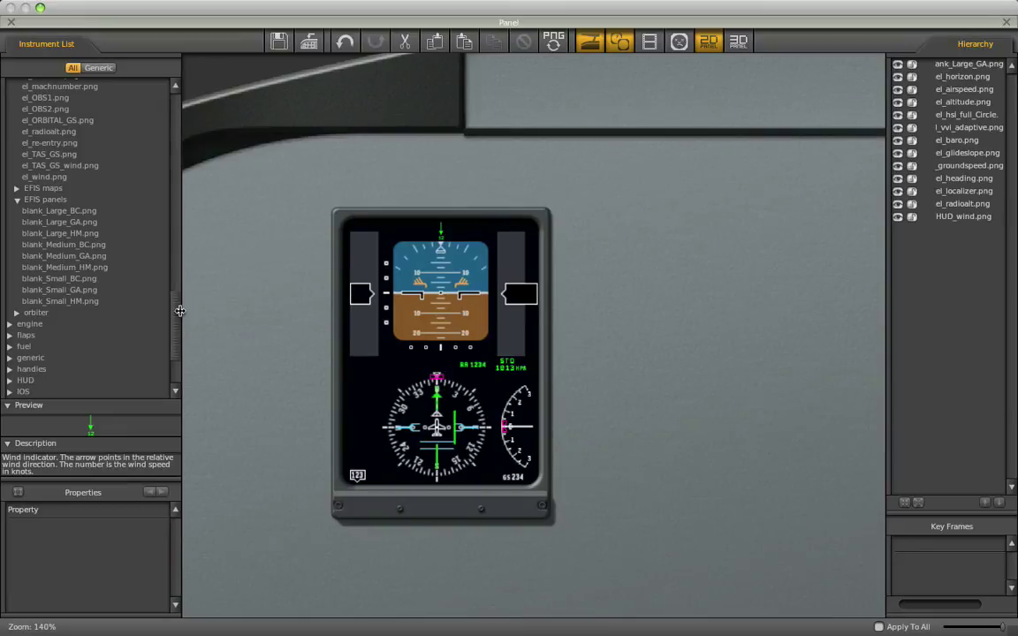
left_click(17, 201)
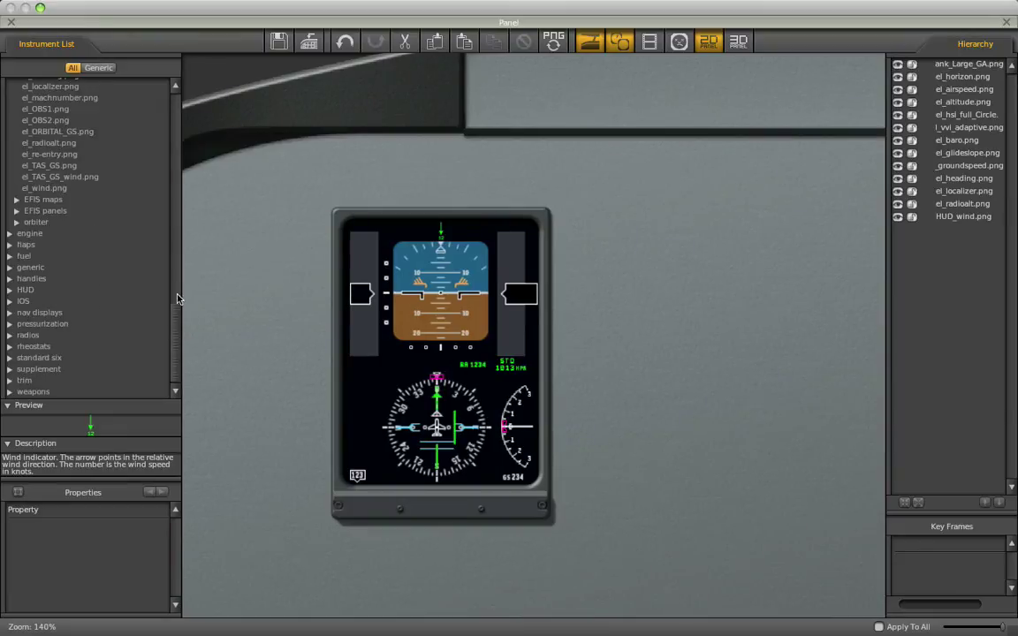
left_click_drag(175, 320, 178, 237)
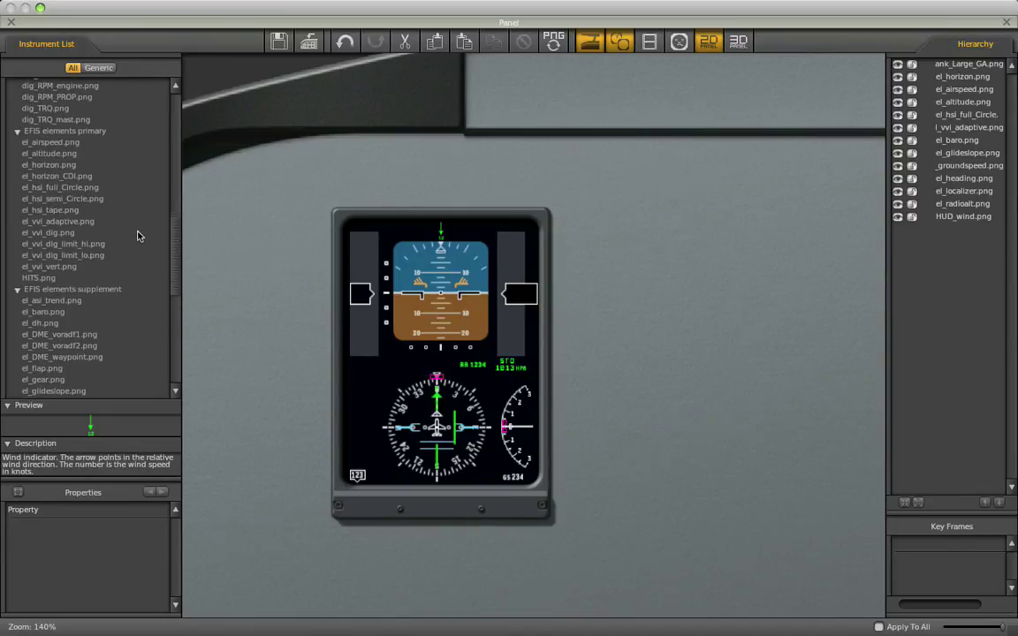
scroll(137, 236, "up", 10)
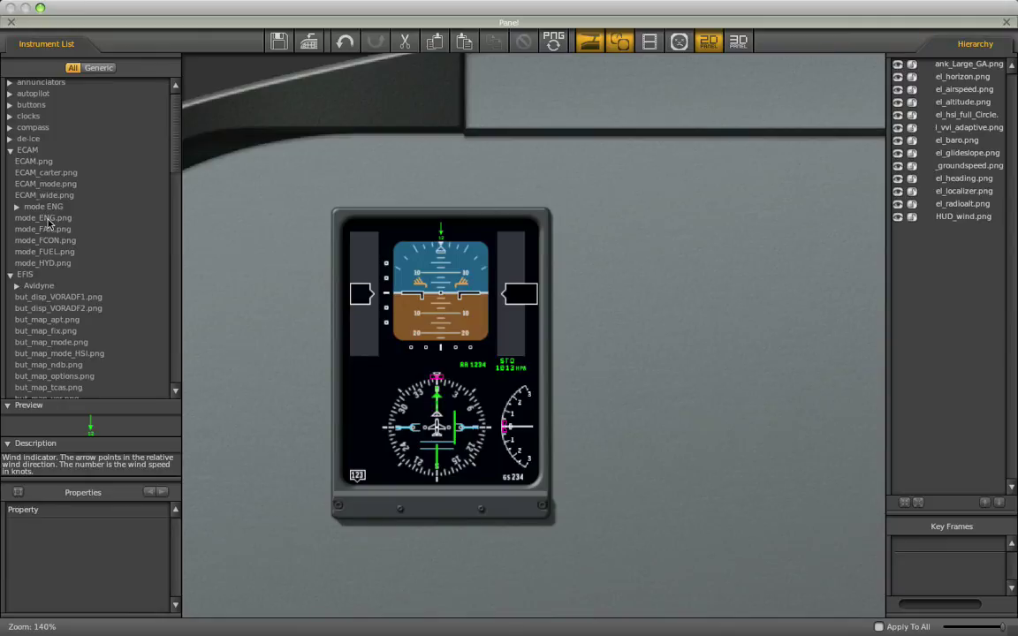
left_click(11, 150)
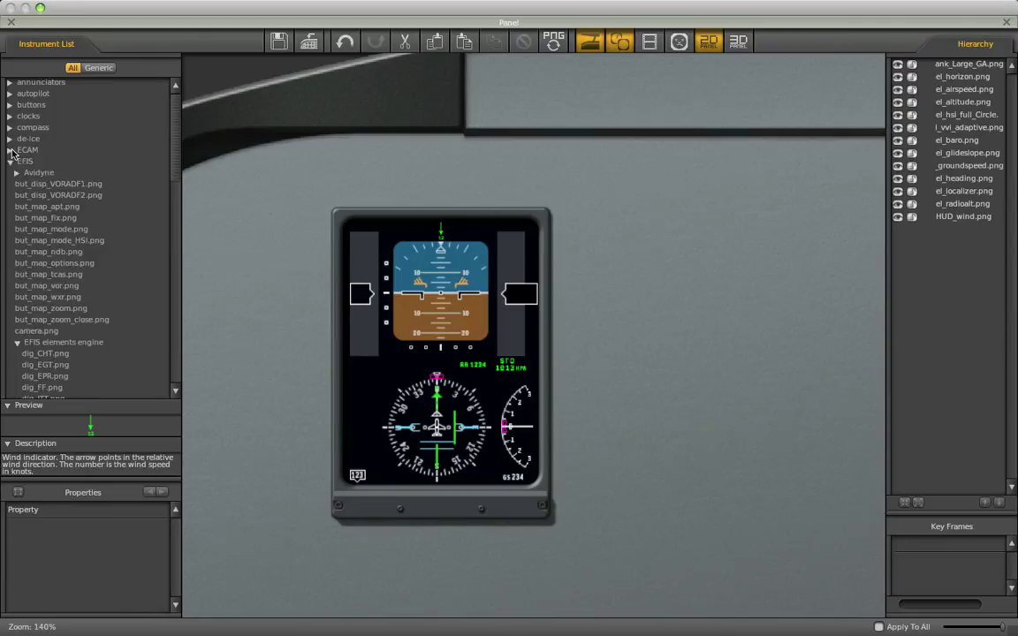
left_click(10, 162)
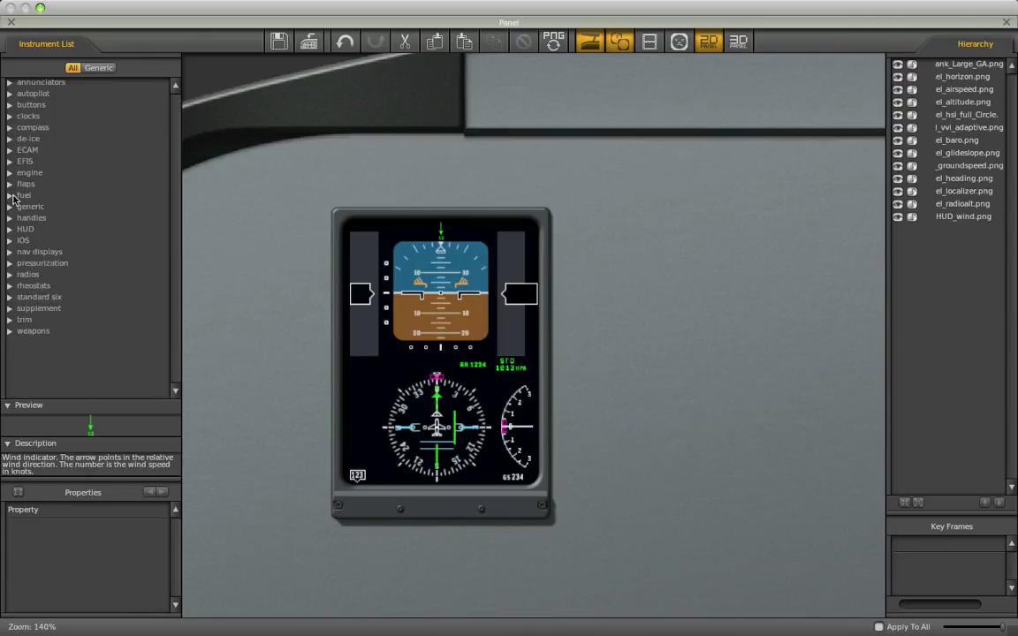
Preview the slip_BC, slip_GA and slip_HM indicators in the standard six turn slip group and check them against the cockpit photo.
left_click(11, 298)
left_click(16, 365)
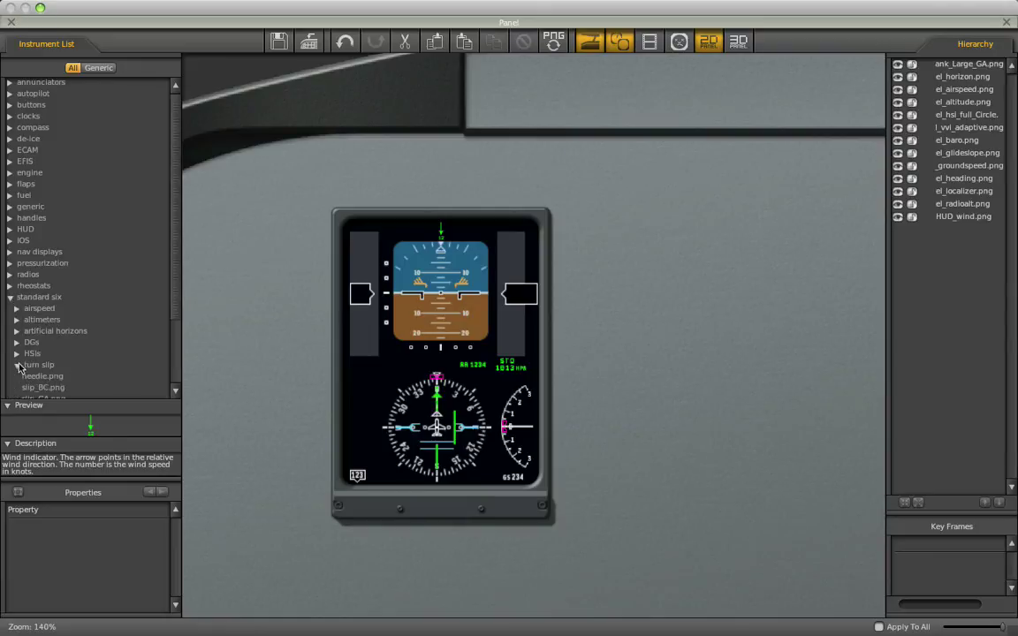
scroll(68, 227, "down", 6)
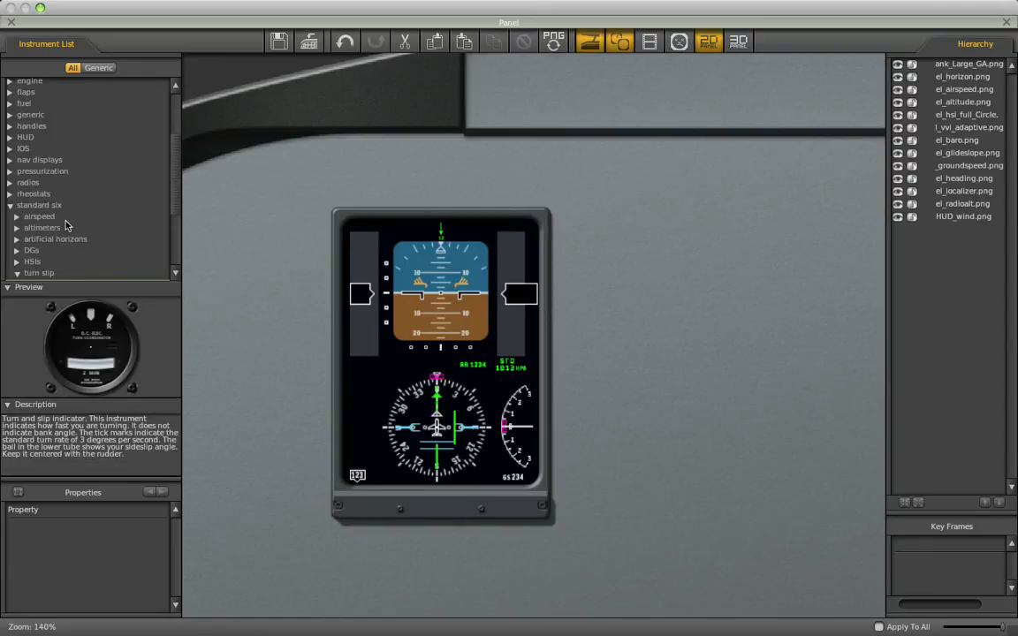
left_click(51, 185)
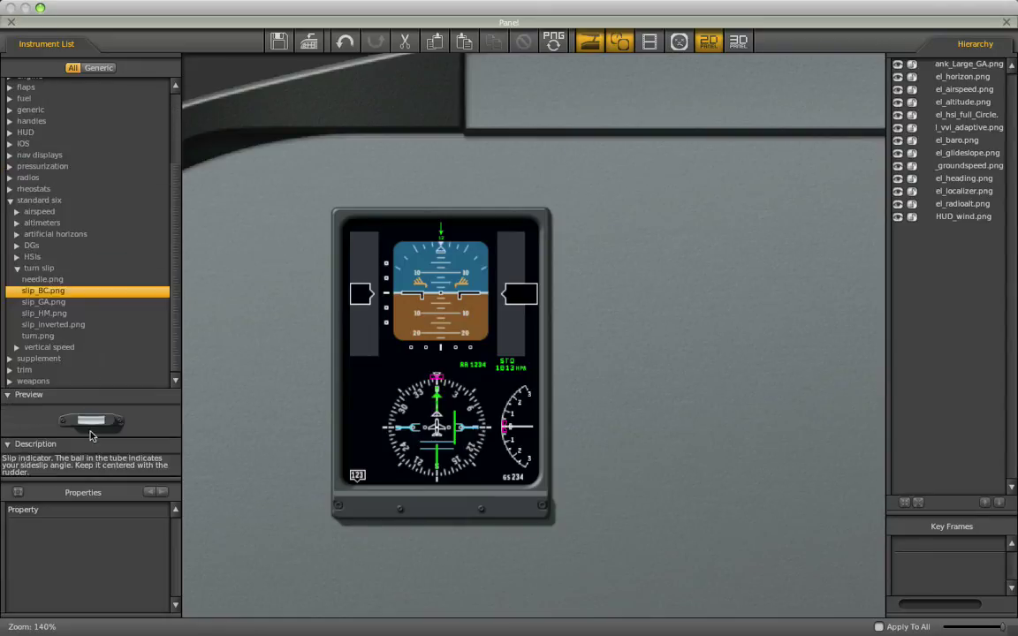
left_click(53, 303)
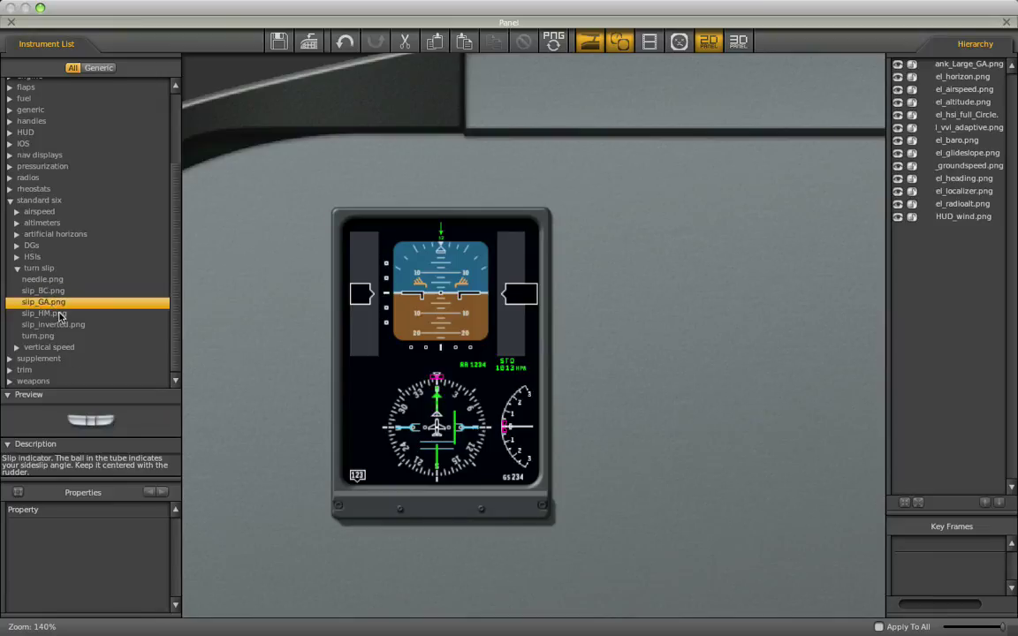
left_click(60, 315)
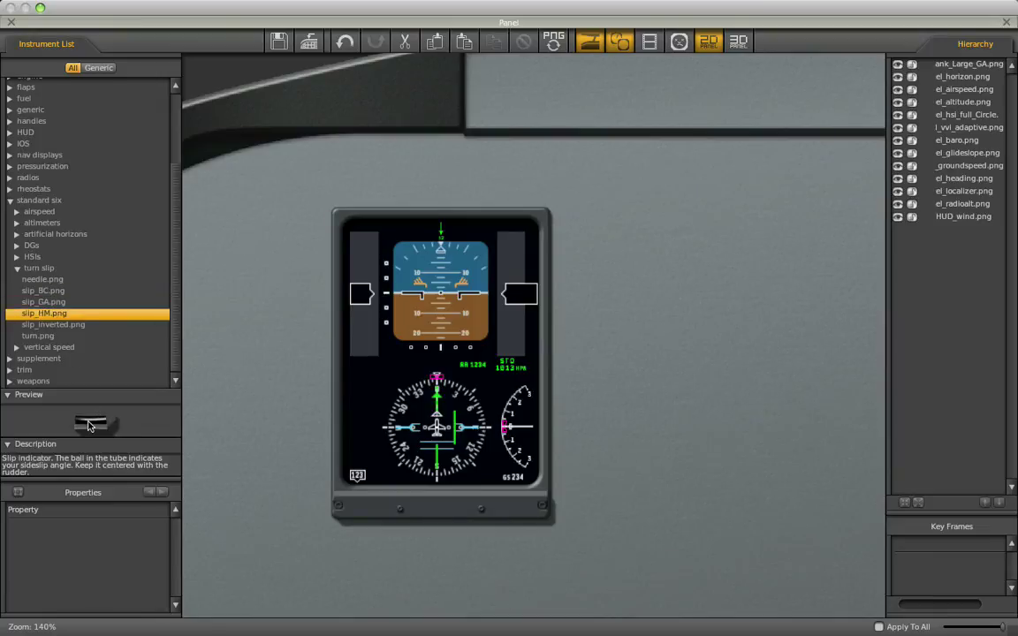
key("super+Tab")
key("super+Tab")
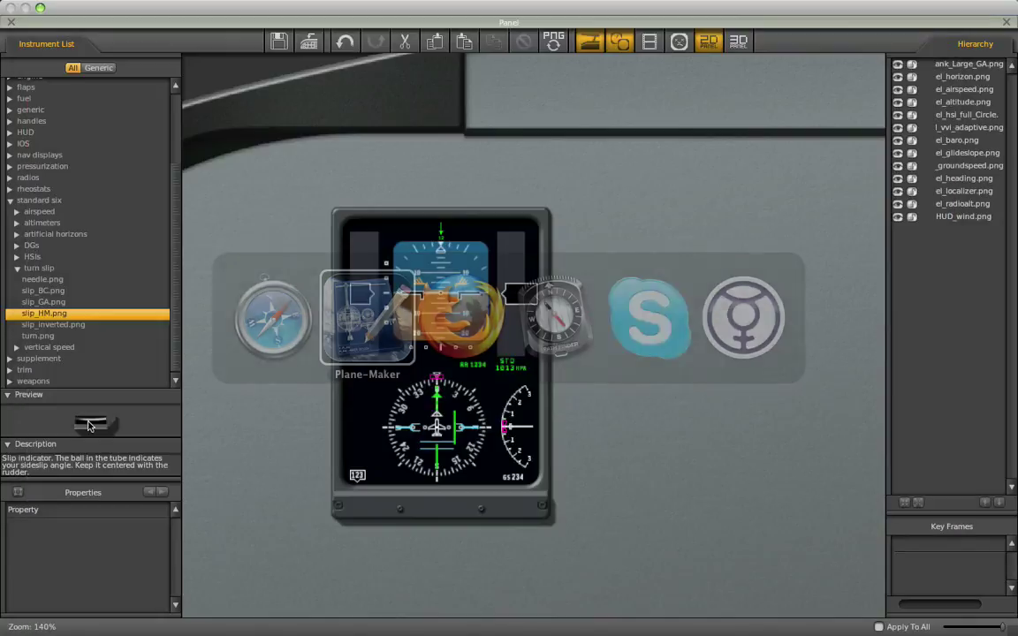
Place slip_HM.png at the middle of the display's lower bezel and deselect it.
left_click_drag(91, 423, 442, 512)
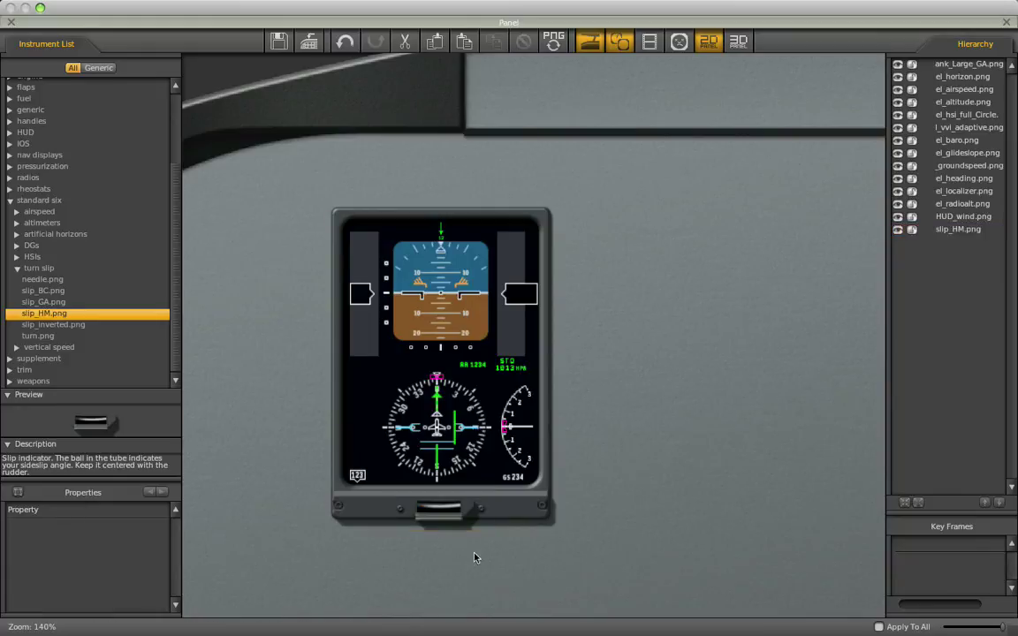
left_click_drag(434, 522, 436, 515)
left_click(435, 550)
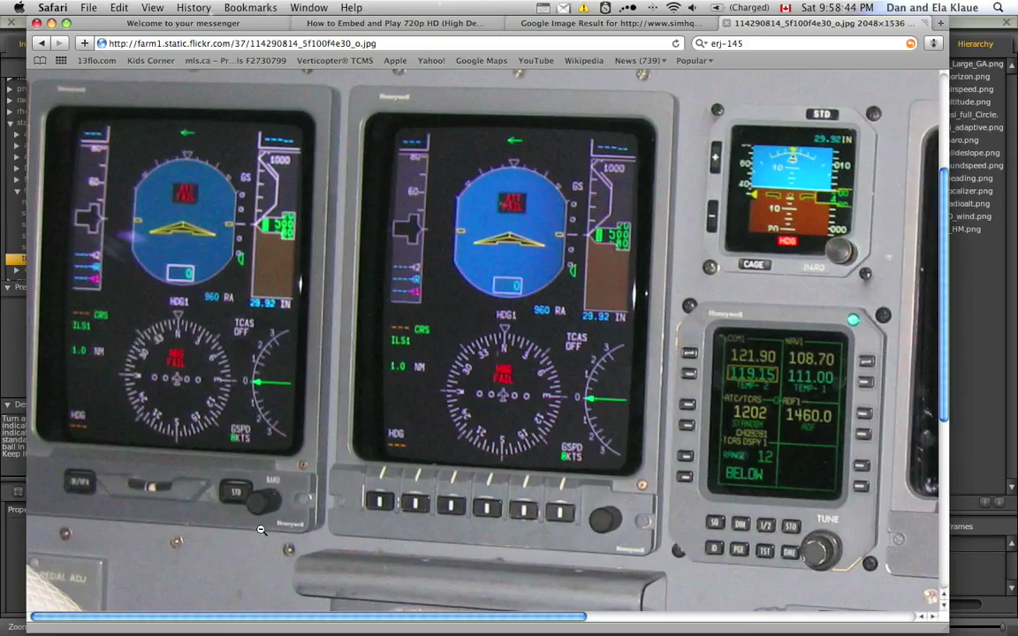
Return to Plane-Maker and place the rhe_baro_GA.png rheostat on the display's lower bezel, near its right end.
key("super+Tab")
scroll(89, 240, "up", 5)
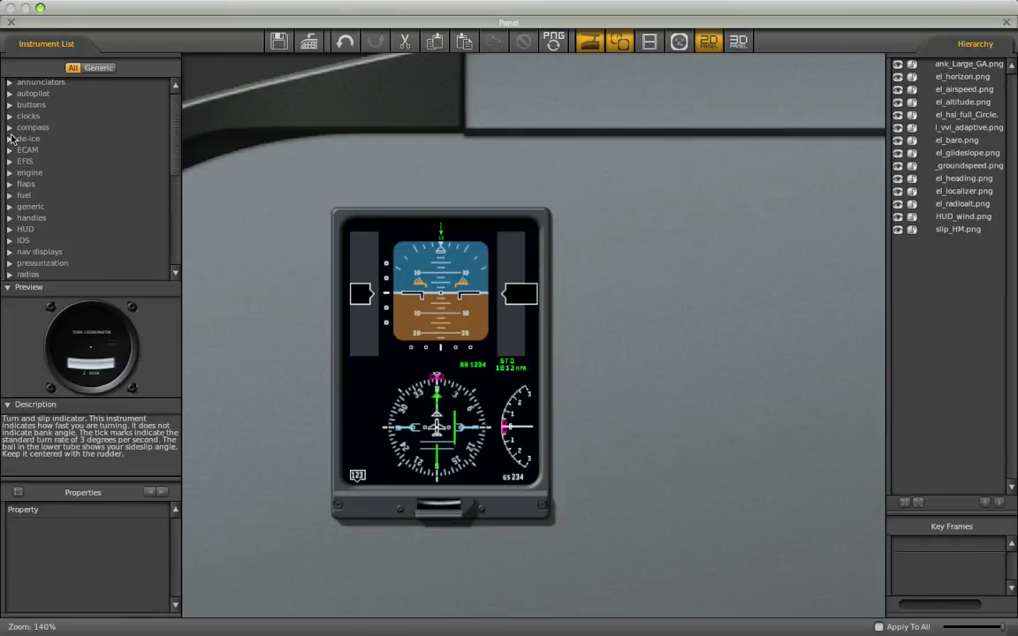
scroll(13, 195, "down", 2)
left_click(11, 238)
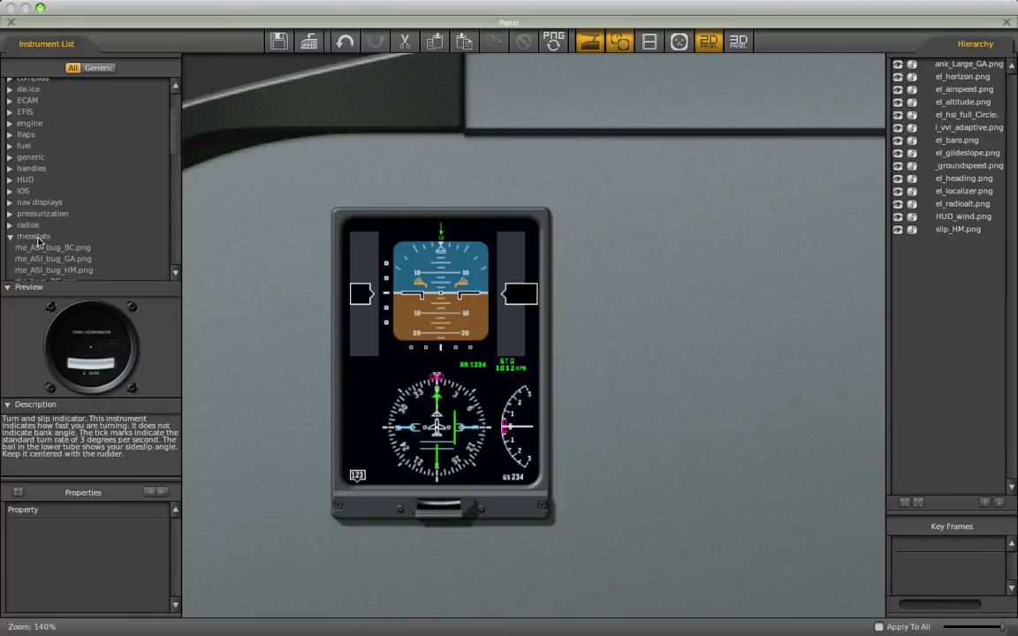
left_click(53, 248)
scroll(70, 212, "down", 2)
left_click(75, 255)
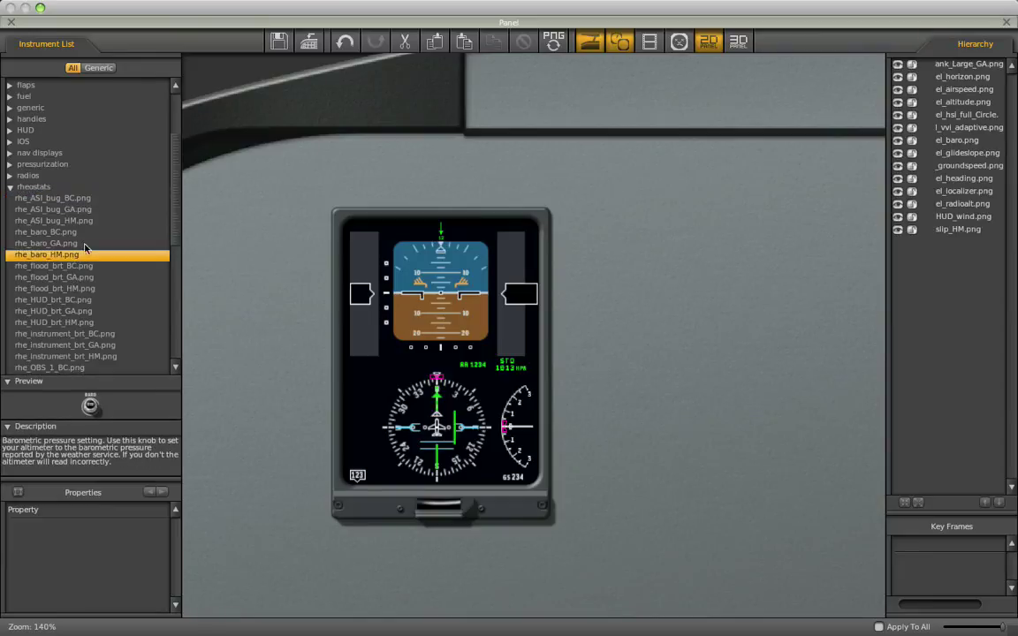
left_click(84, 244)
left_click_drag(91, 408, 525, 509)
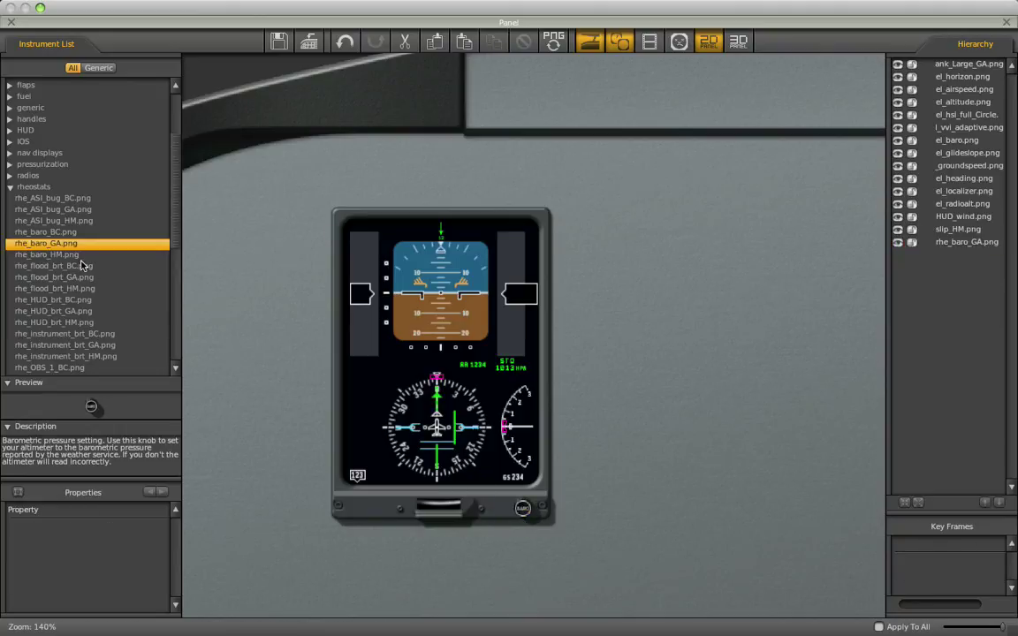
Compare the display with the cockpit photo, switch to X-Plane and view the whole primary flight display on the panel.
key("super+Tab")
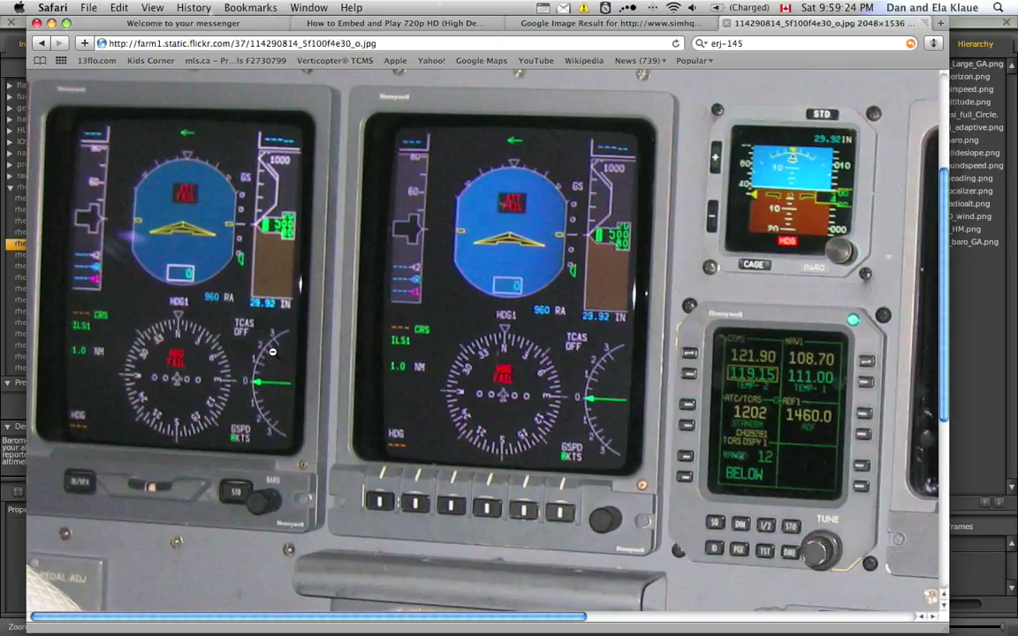
key("super+Tab")
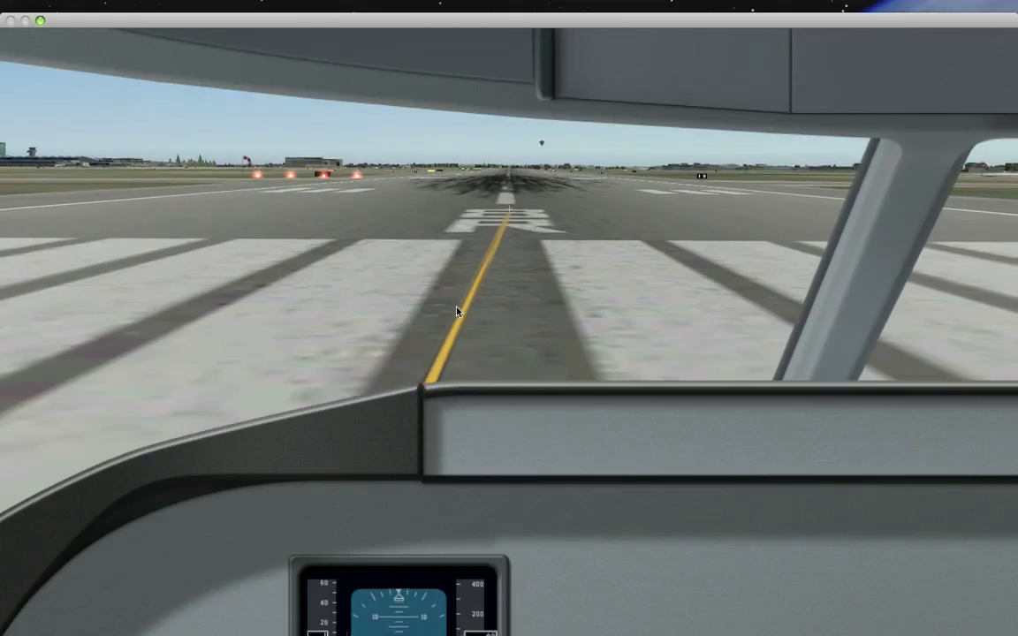
key("Down")
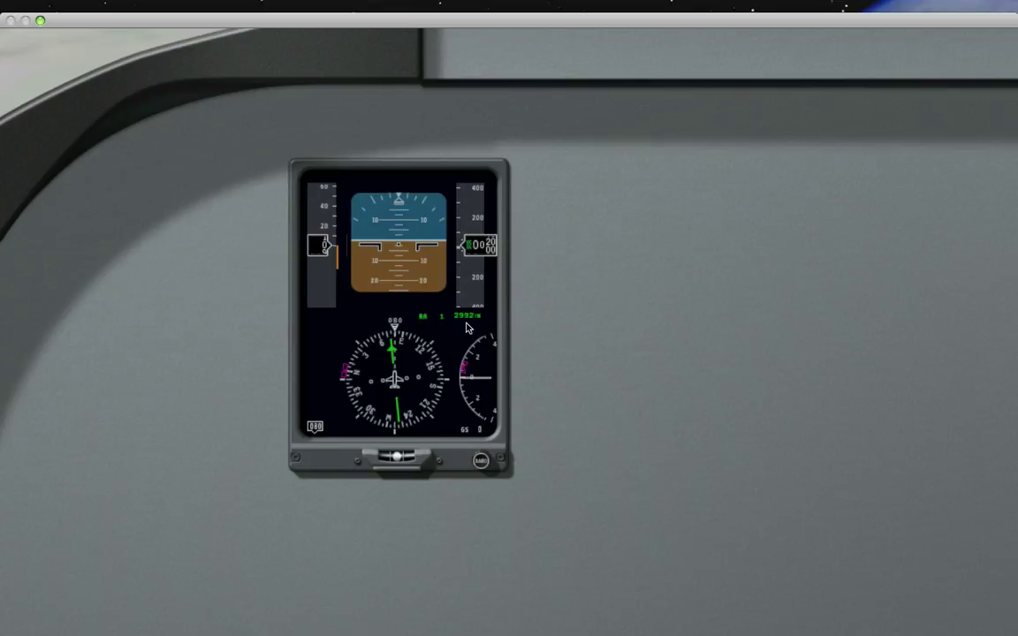
Test the baro knob by raising and lowering the altimeter setting several times, finishing at 29.92 inches.
left_click(481, 459)
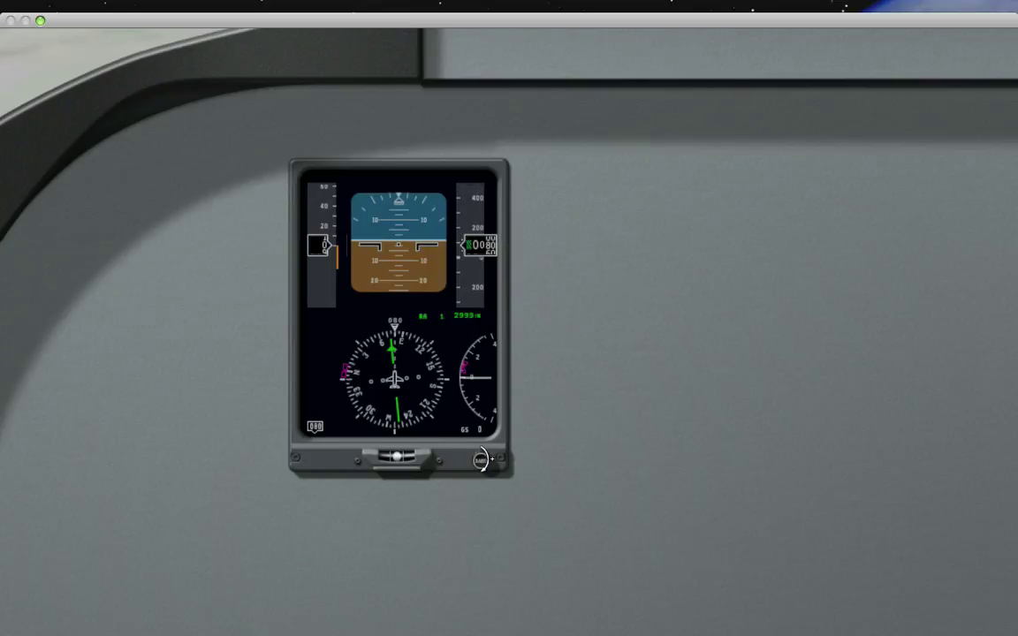
left_click(478, 462)
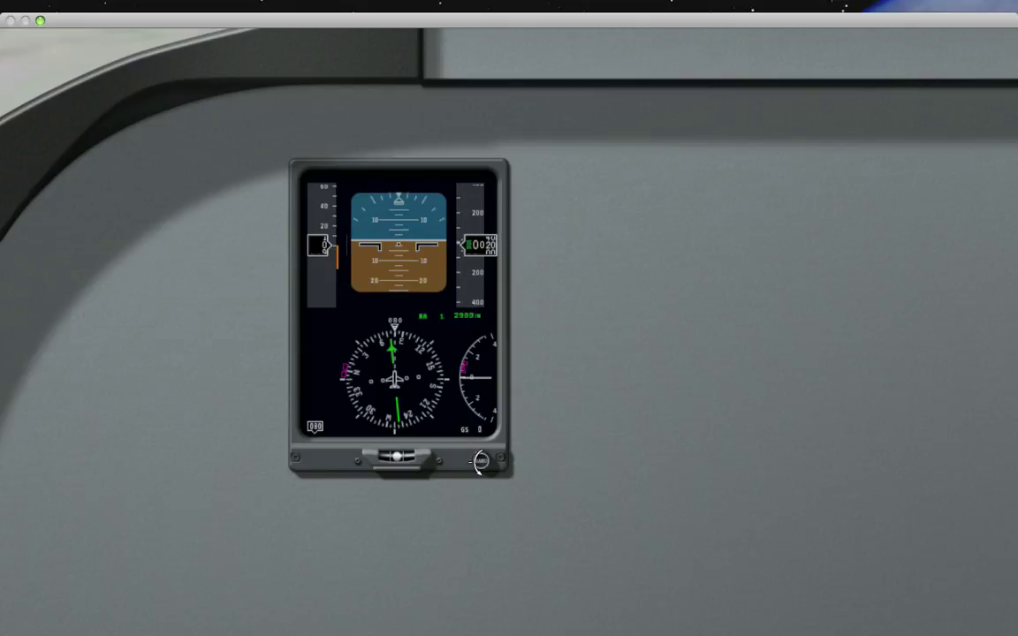
left_click(478, 462)
left_click(478, 462)
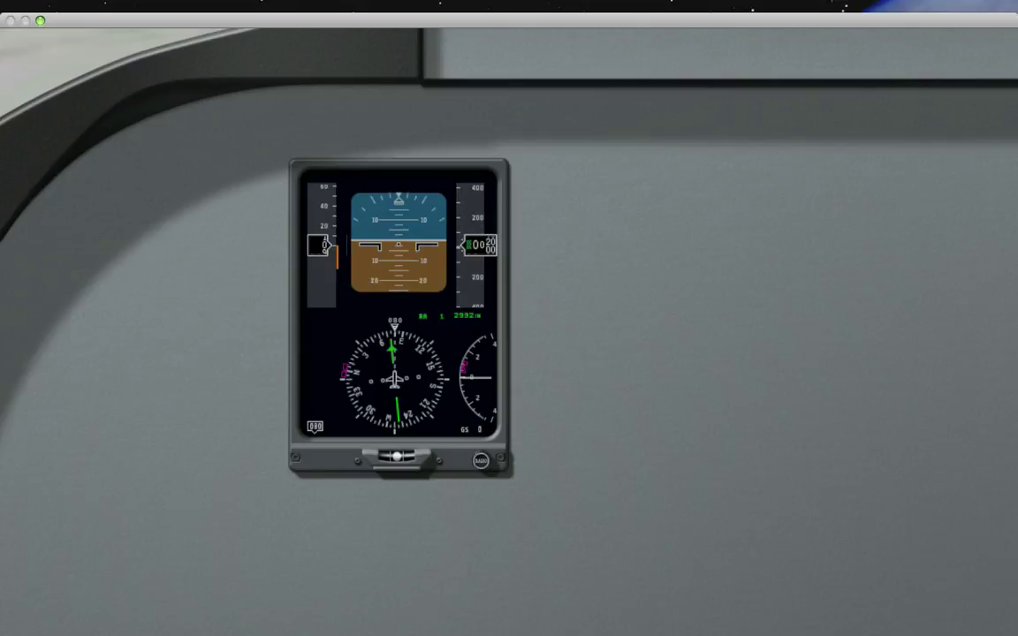
left_click(484, 463)
left_click(484, 462)
left_click(478, 462)
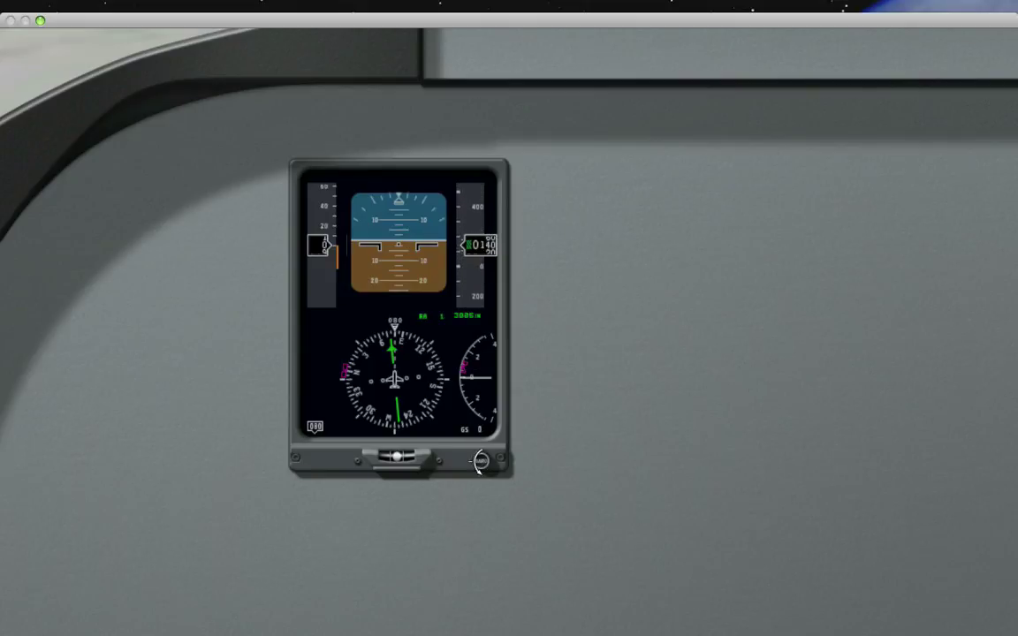
left_click(478, 462)
left_click(478, 463)
left_click(479, 462)
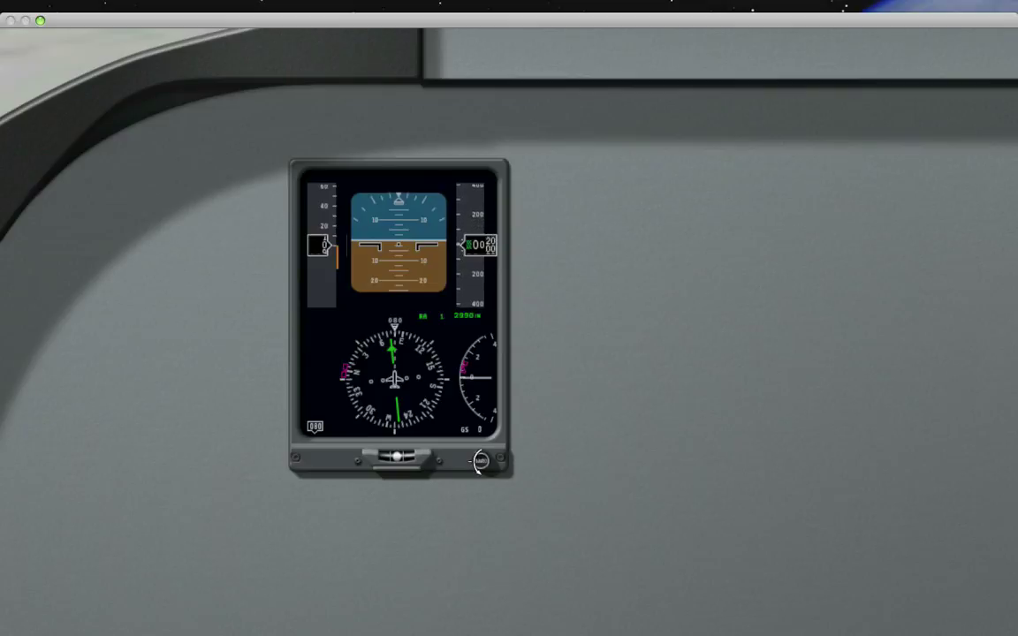
left_click(478, 463)
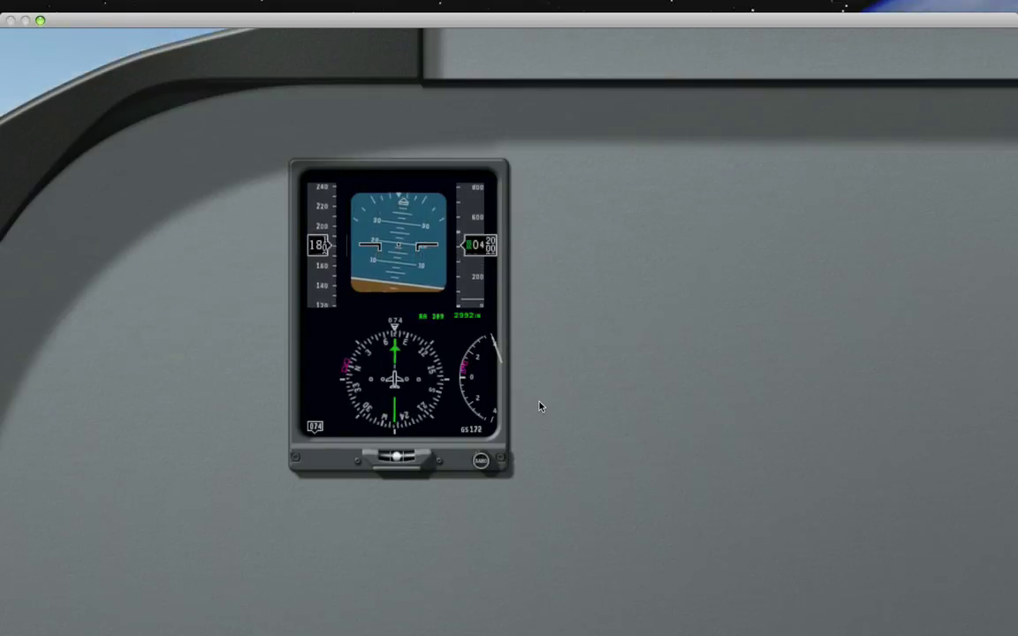
Examine the primary flight display during a climbing, banking flight, alternating between the outside view and the instrument panel.
key("Up")
key("Down")
key("Up")
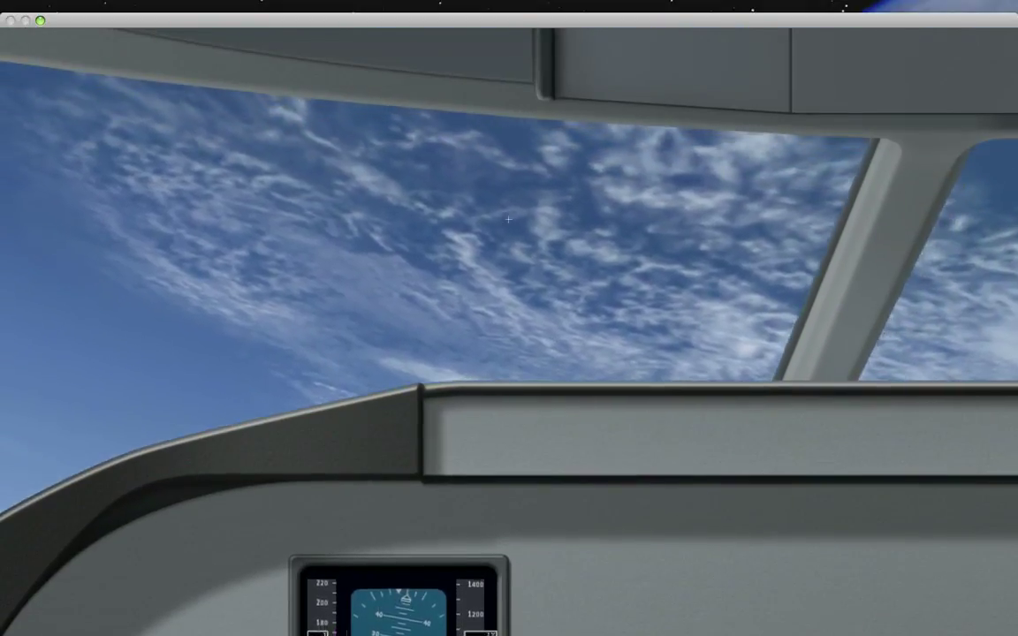
key("Down")
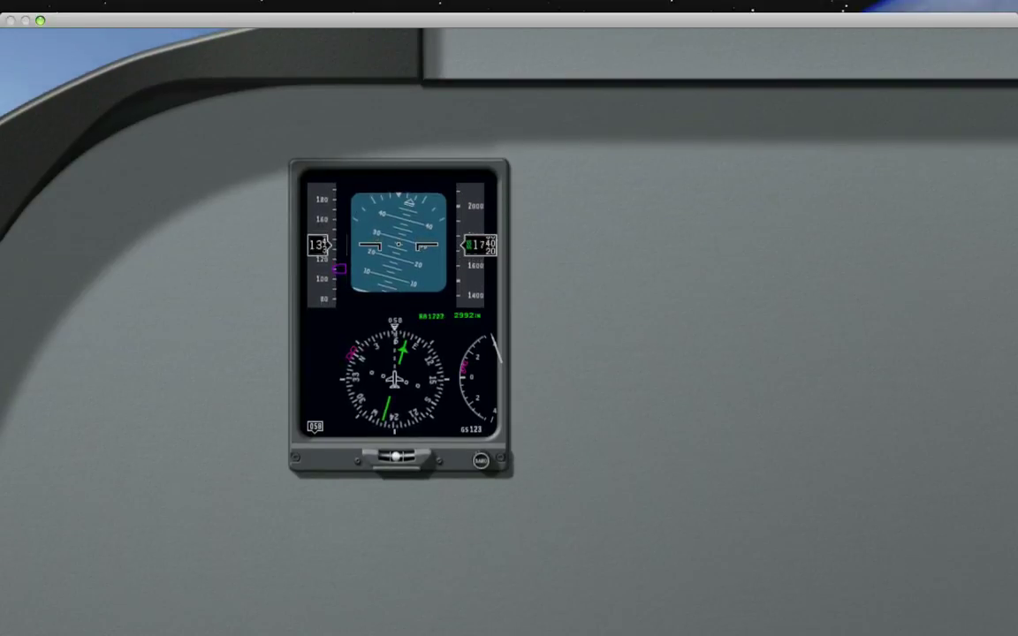
key("Up")
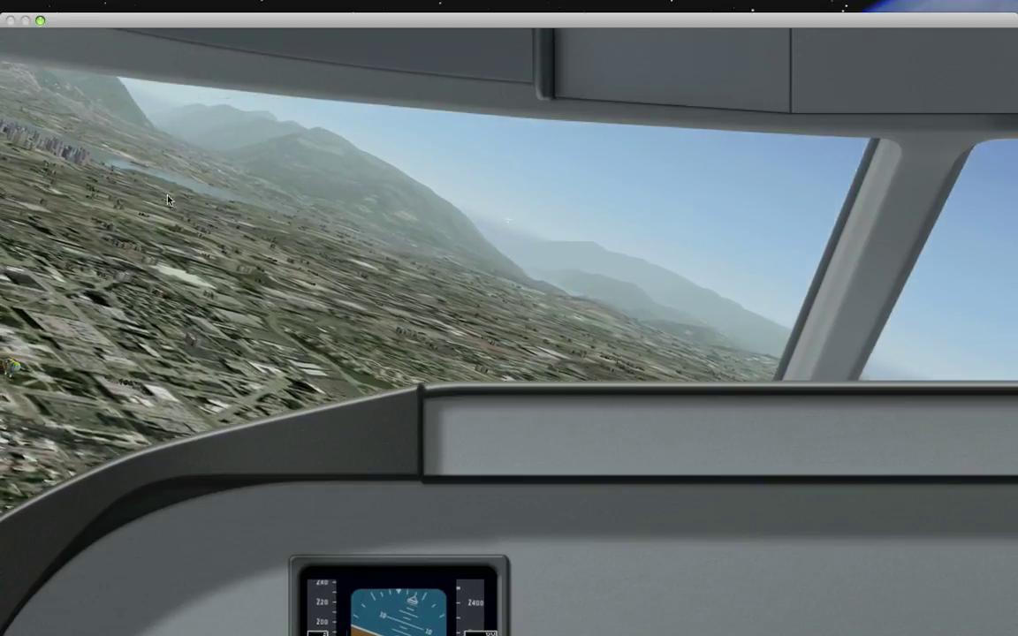
key("Down")
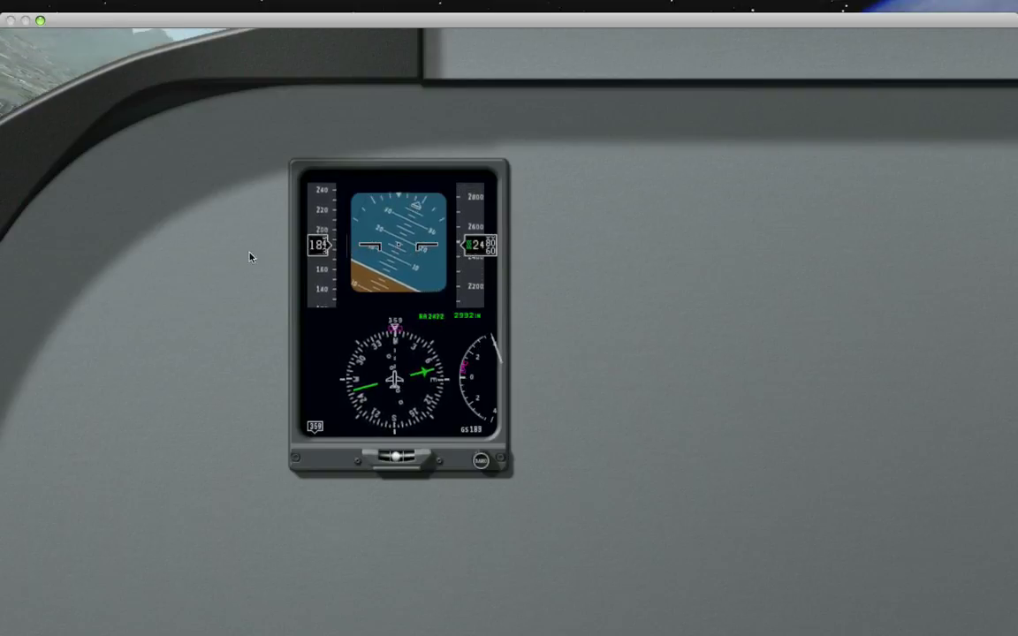
mouse_move(71, 34)
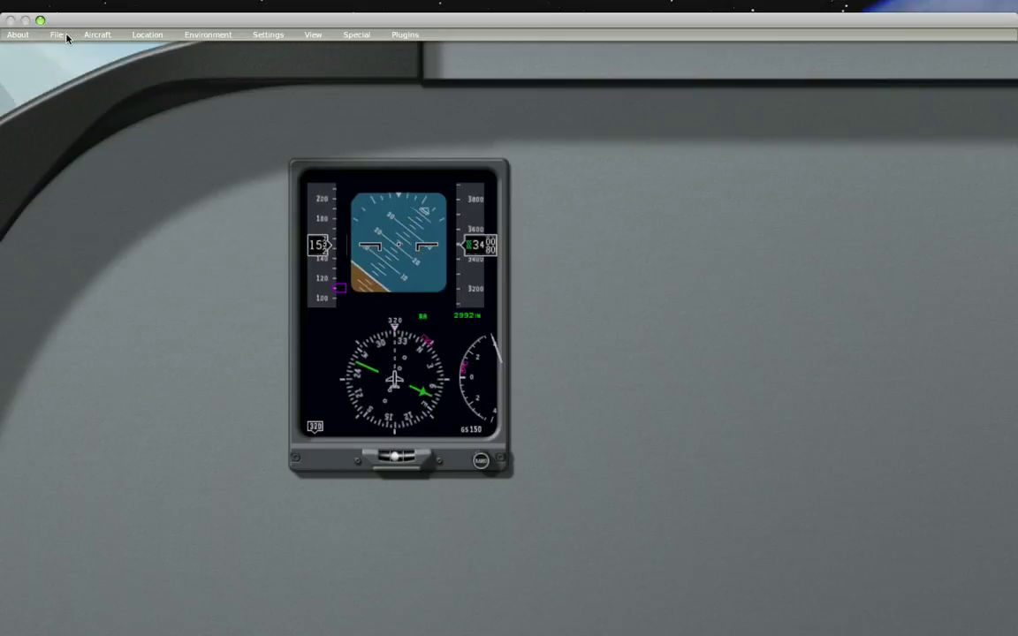